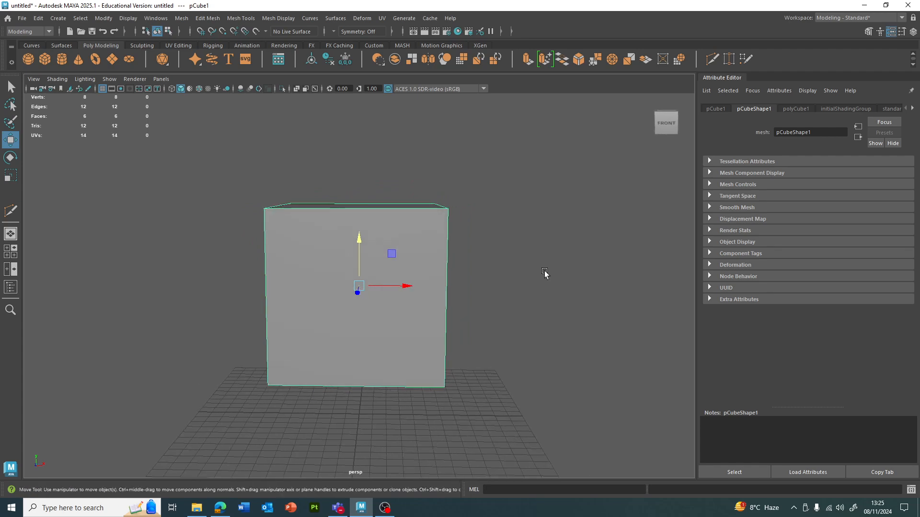
click(544, 273)
click(384, 271)
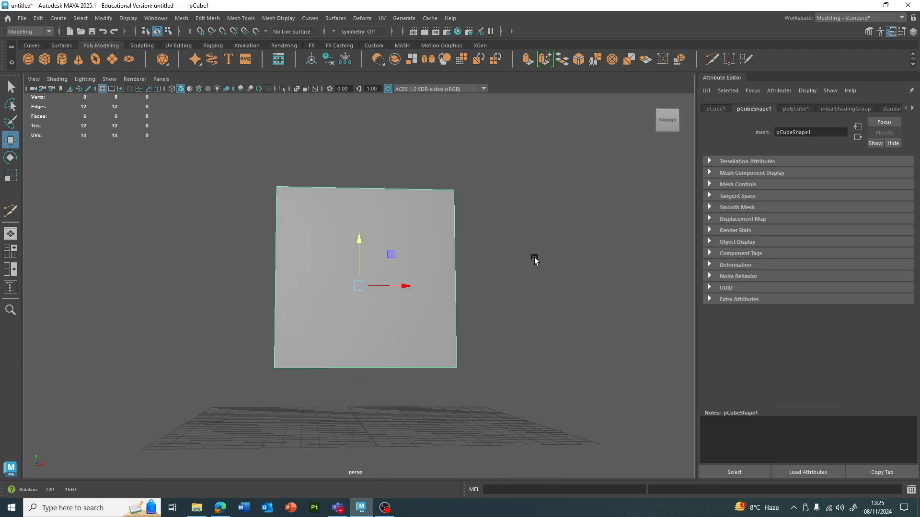
alt+drag(336, 286, 379, 324)
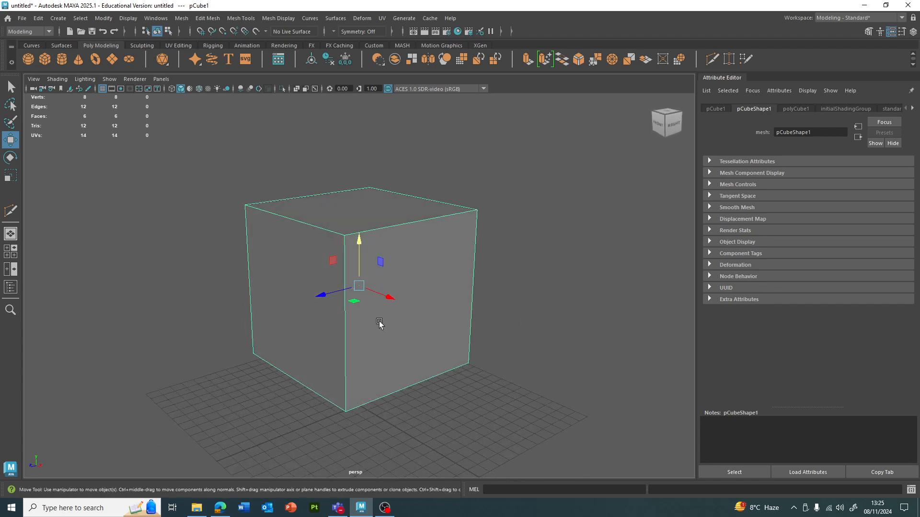
alt+drag(284, 312, 332, 297)
click(492, 311)
alt+drag(427, 343, 349, 332)
click(374, 305)
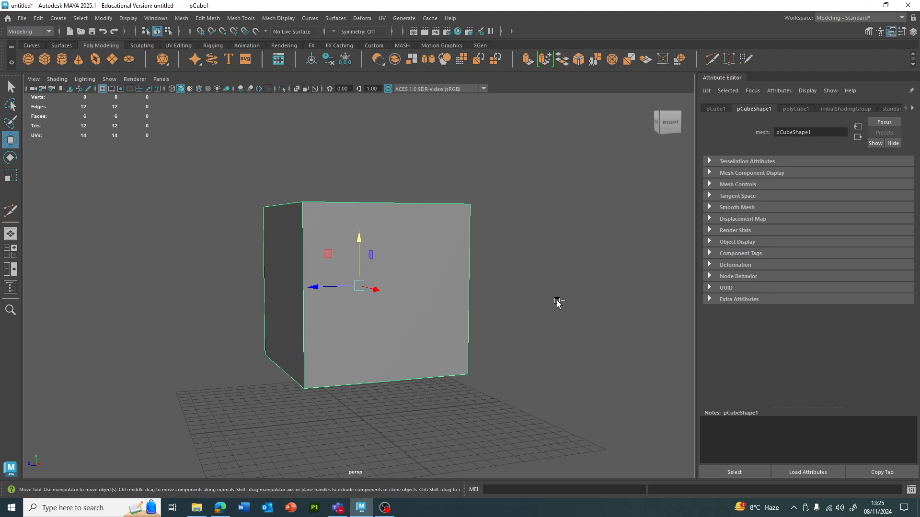
Step: Insert two vertical and two horizontal edge loops with Multi-Cut, dividing the cube's right side into a three-by-three grid of faces
key(y)
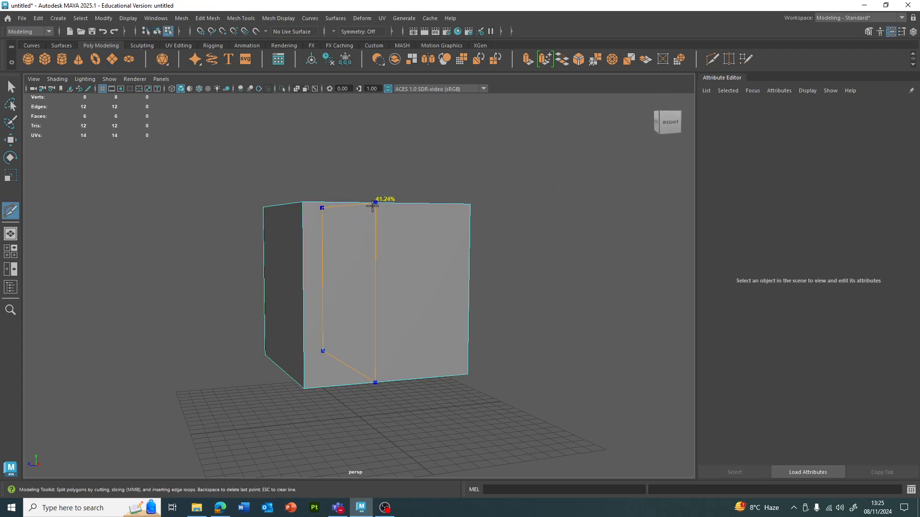
ctrl+click(355, 201)
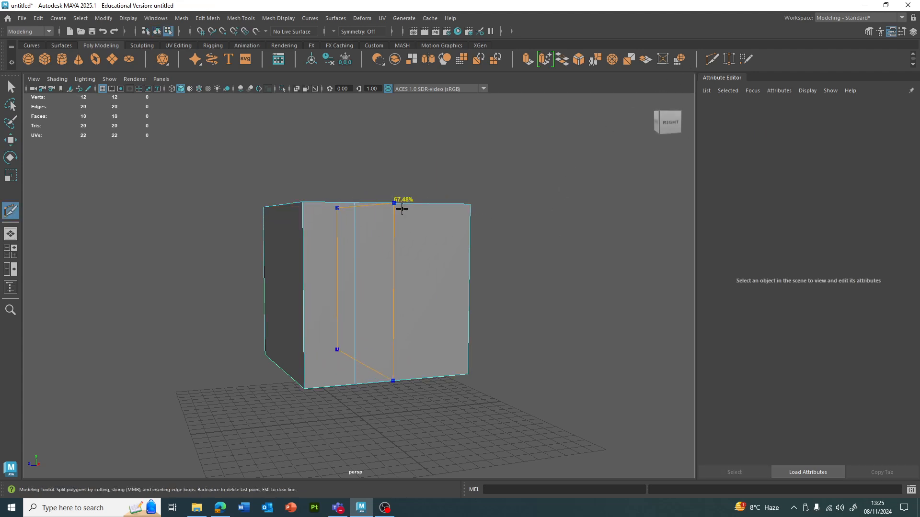
ctrl+click(424, 199)
alt+drag(425, 200, 483, 279)
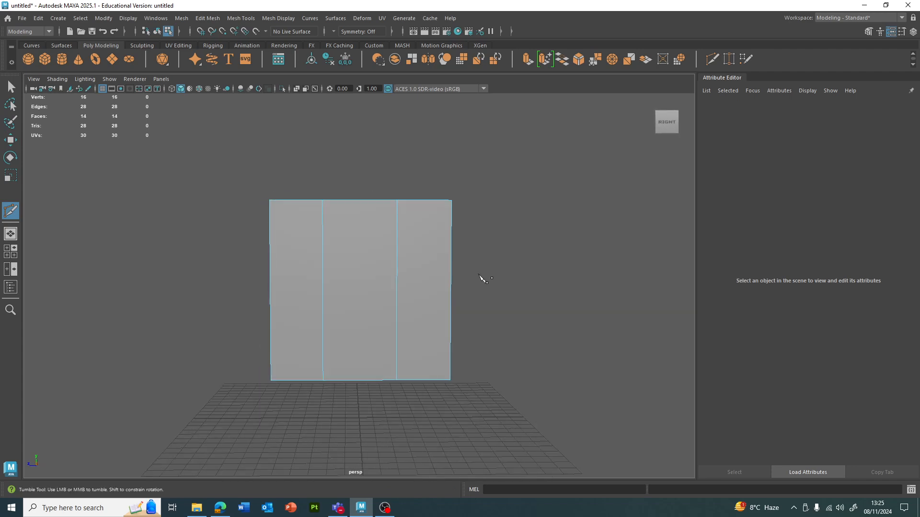
ctrl+click(449, 260)
ctrl+click(448, 322)
key(q)
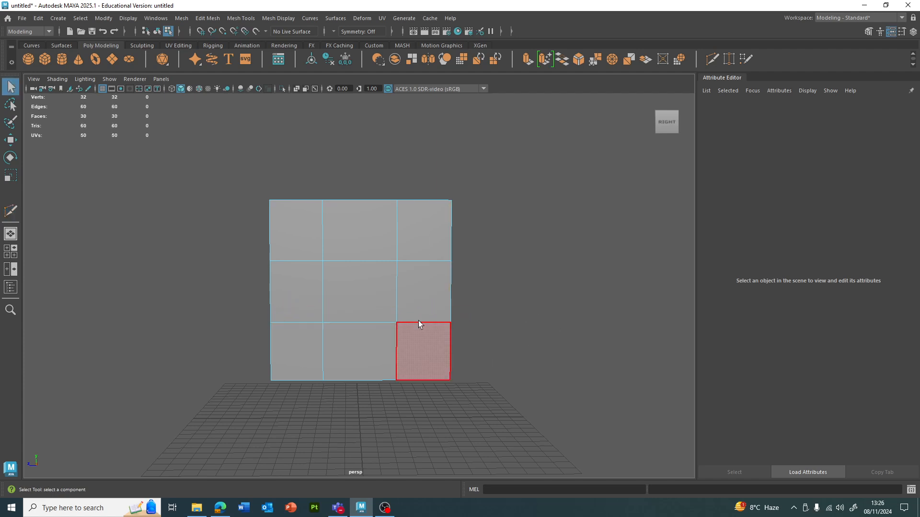
Step: Apply Circularize Components to the centre face of the grid on the cube's right side
alt+drag(418, 320, 424, 315)
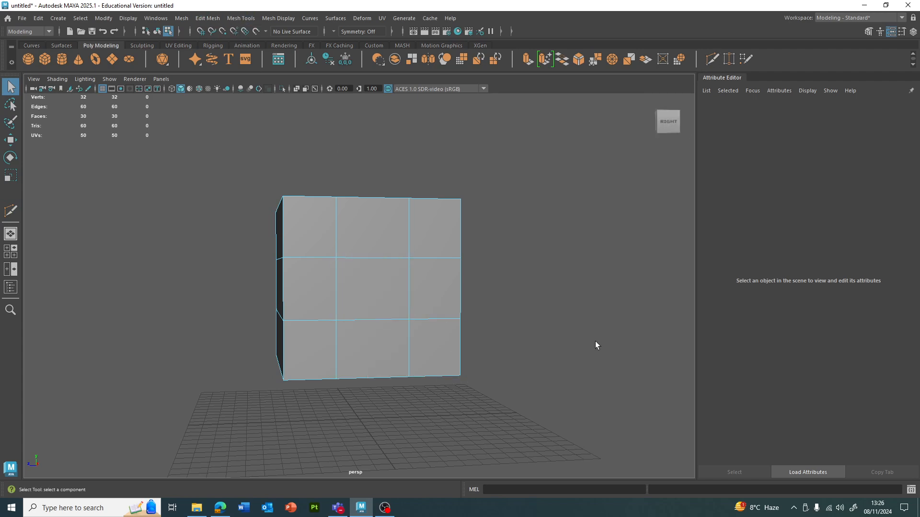
mouse_move(488, 397)
alt+mouse_down()
mouse_move(505, 386)
mouse_move(489, 394)
alt+mouse_up()
click(387, 271)
alt+drag(604, 338, 599, 342)
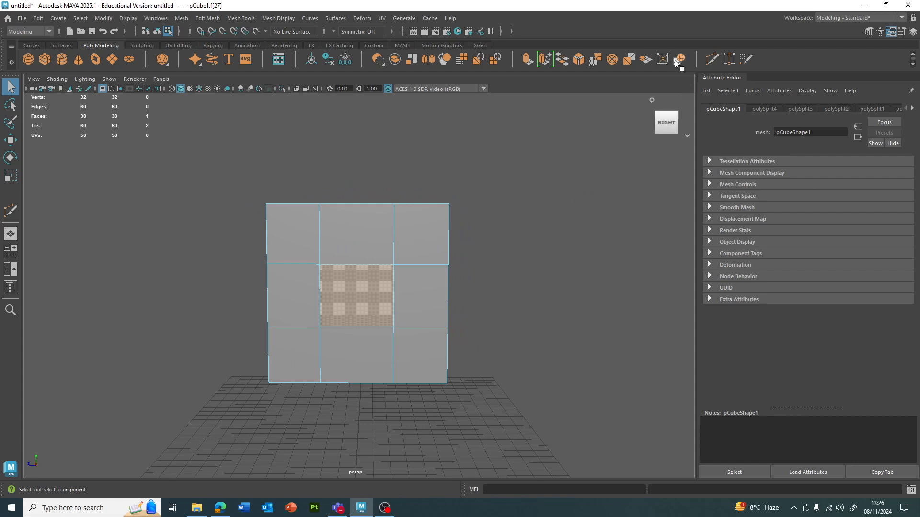
shift+right_click(522, 154)
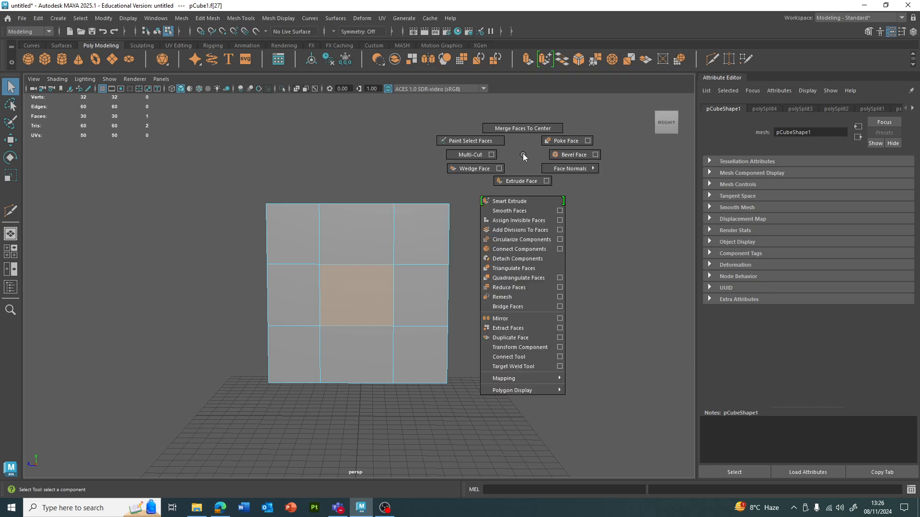
click(529, 242)
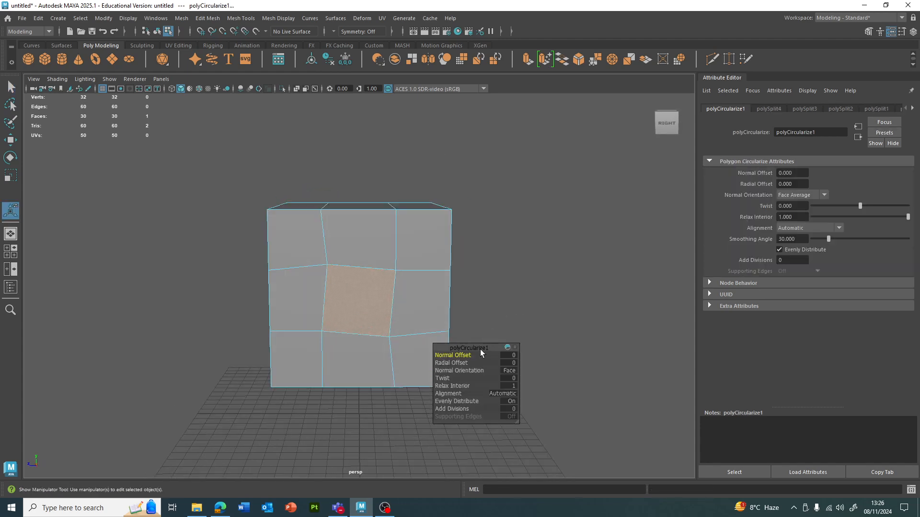
Step: Set Add Divisions to 2 for the circularized centre face, moving the settings box clear of the cube
drag(480, 349, 526, 274)
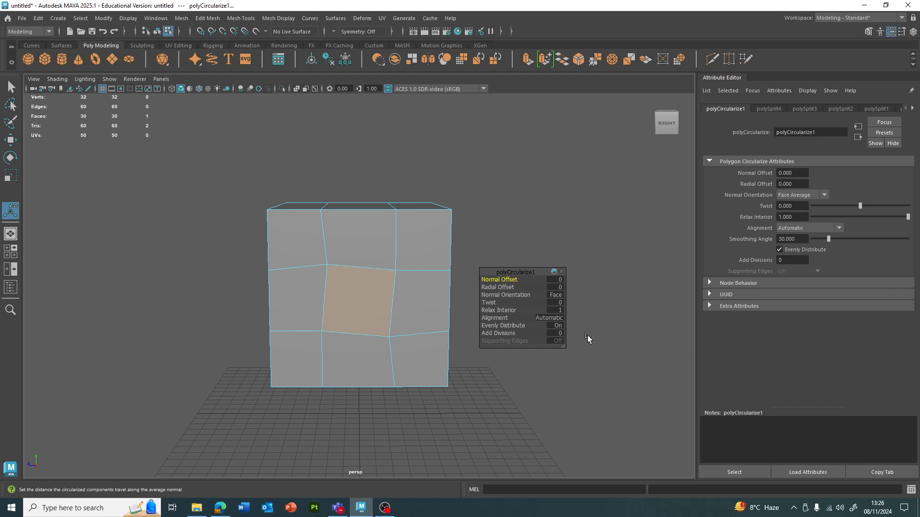
click(505, 333)
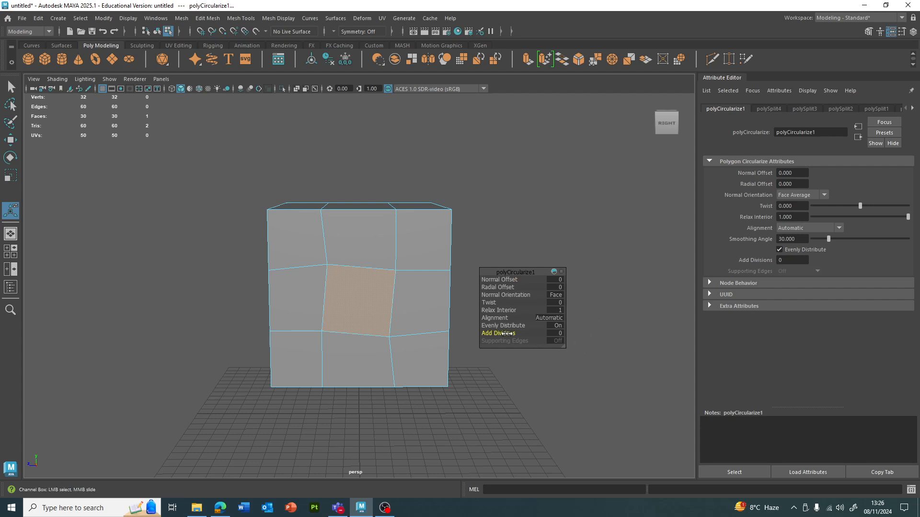
middle_drag(530, 334, 516, 334)
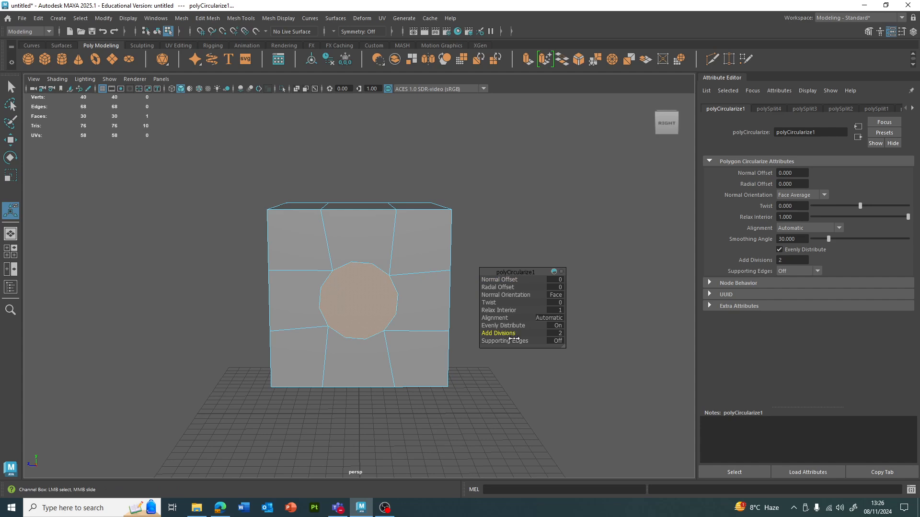
middle_drag(516, 338, 504, 333)
scroll(375, 324, up, 1)
scroll(379, 326, up, 3)
scroll(551, 348, down, 2)
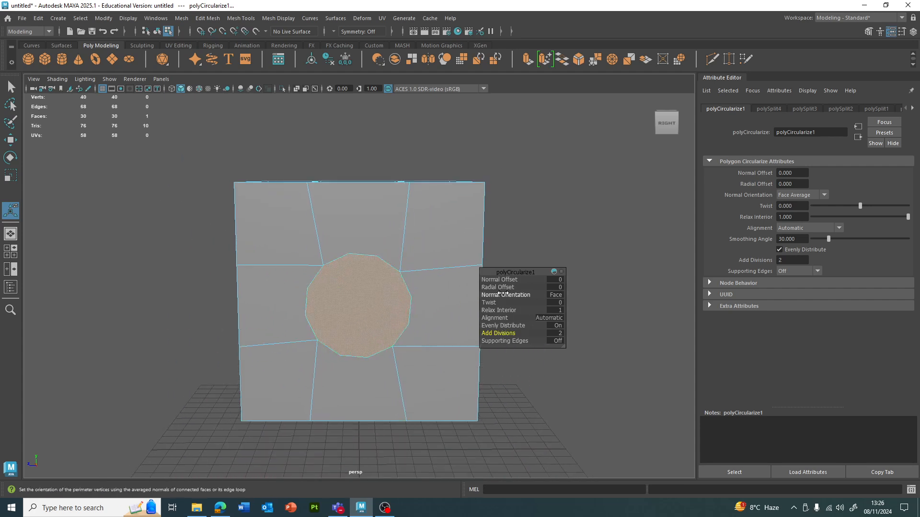
Step: Set the circularized face's Radial Offset to 0.36, Normal Offset to 0.2 and Twist to -25.5
mouse_move(505, 288)
middle_down()
mouse_move(550, 302)
mouse_move(486, 295)
mouse_move(508, 294)
mouse_move(511, 279)
middle_up()
alt+drag(370, 308, 464, 300)
middle_drag(499, 280, 370, 306)
click(488, 302)
Step: Try a Normal Offset of 2.1 on the circularized face and undo that change
click(501, 280)
middle_drag(500, 280, 509, 282)
alt+drag(386, 323, 408, 345)
alt+middle_drag(409, 345, 373, 358)
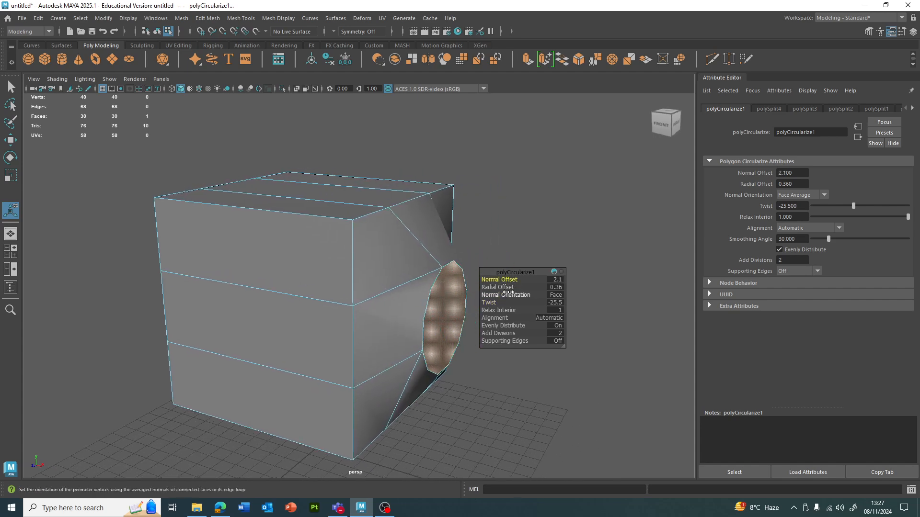
key(ctrl+z)
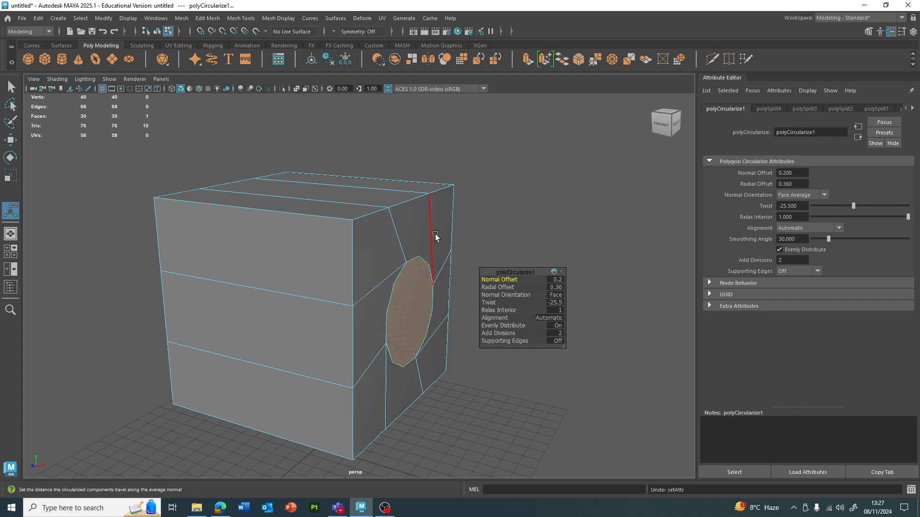
Step: Set the circularized face's Twist to 1.1 to straighten the edges leading into the circle
alt+drag(410, 335, 446, 364)
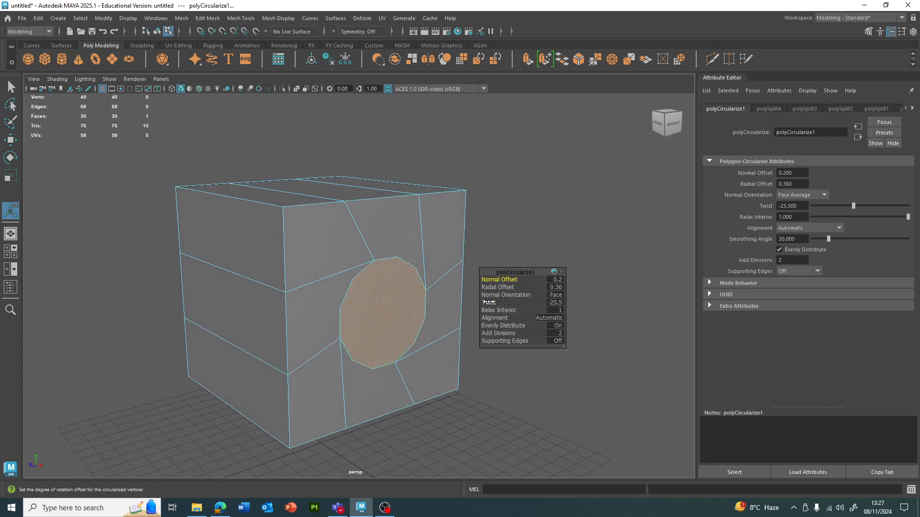
click(489, 302)
middle_drag(491, 303, 559, 315)
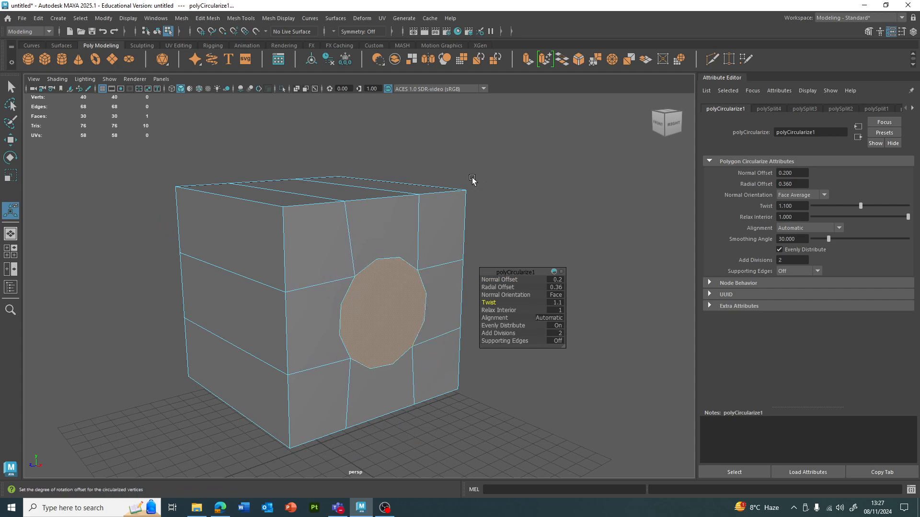
Step: Set Supporting Edges to Exterior for the circularized face and examine the edges around the circle
alt+drag(404, 298, 472, 223)
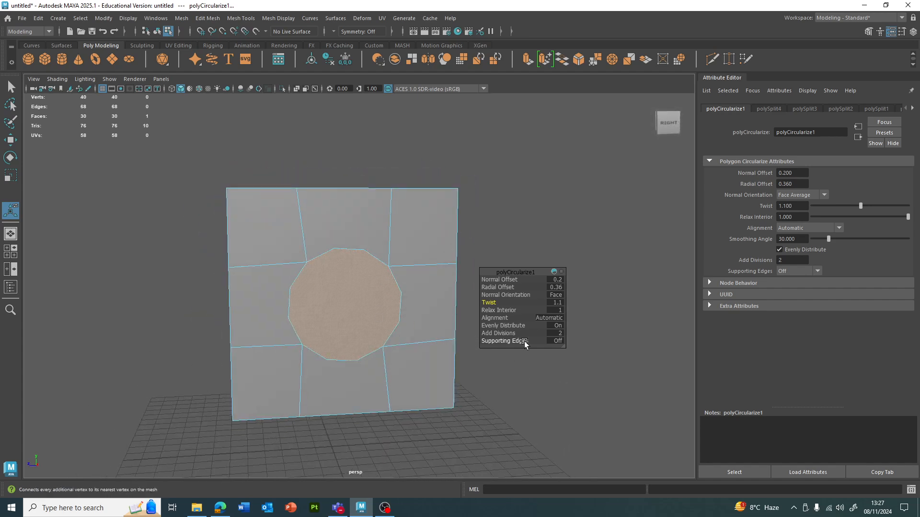
click(555, 341)
click(575, 357)
alt+right_drag(474, 376, 452, 343)
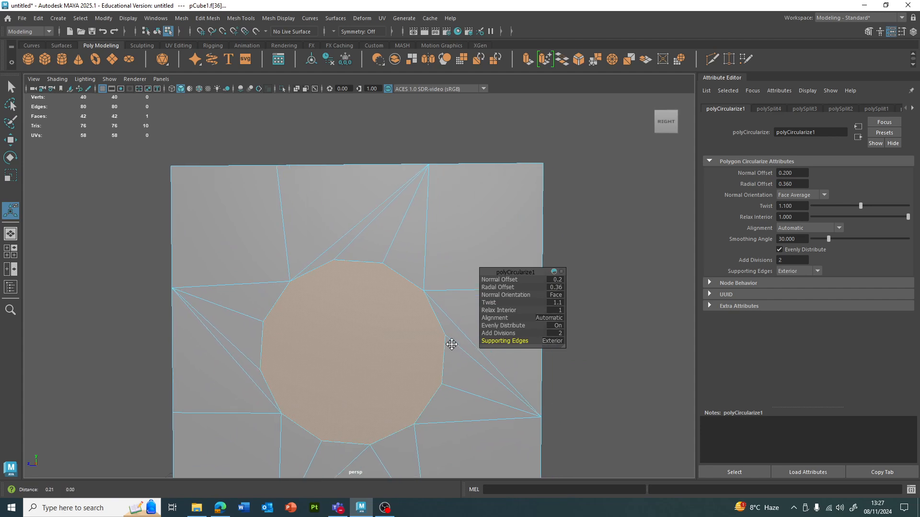
alt+middle_drag(452, 343, 415, 292)
alt+right_drag(416, 293, 370, 290)
alt+drag(409, 261, 423, 270)
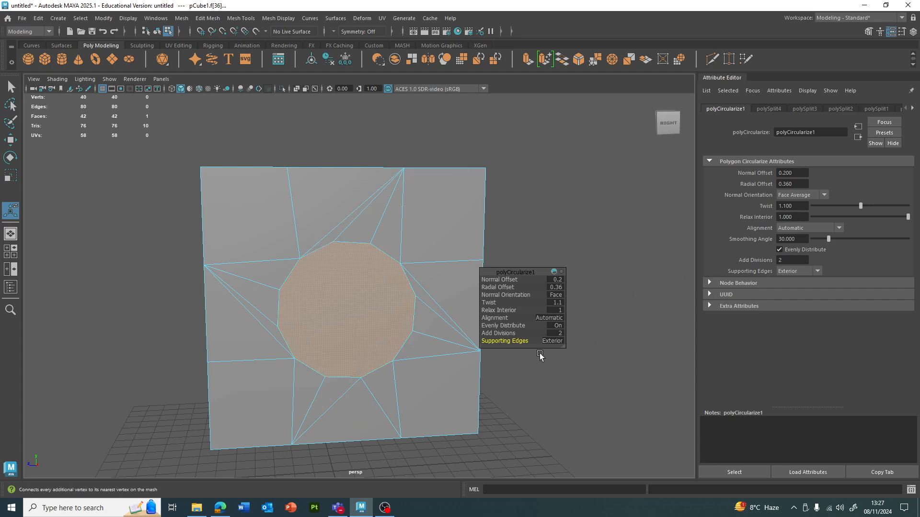
Step: Try the Supporting Edges options Interior, Exterior again and Both sides on the circularized face
click(556, 346)
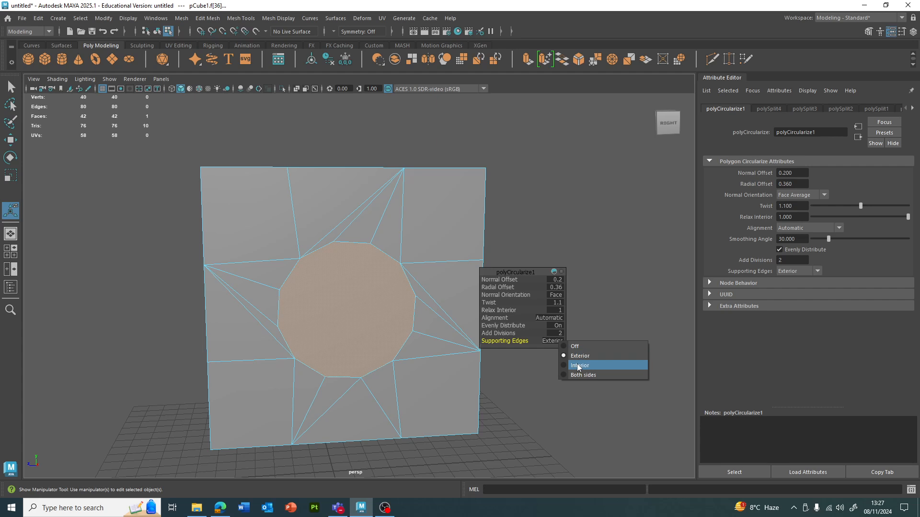
click(568, 362)
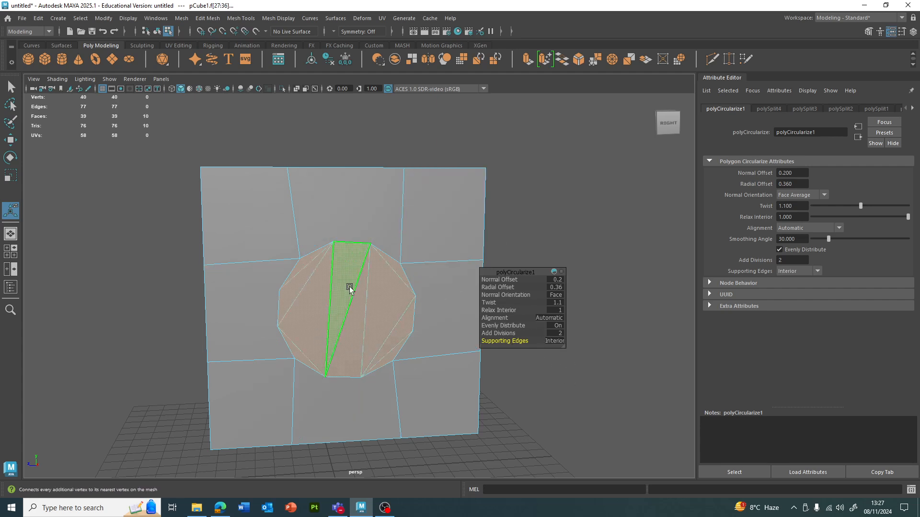
click(553, 341)
click(565, 353)
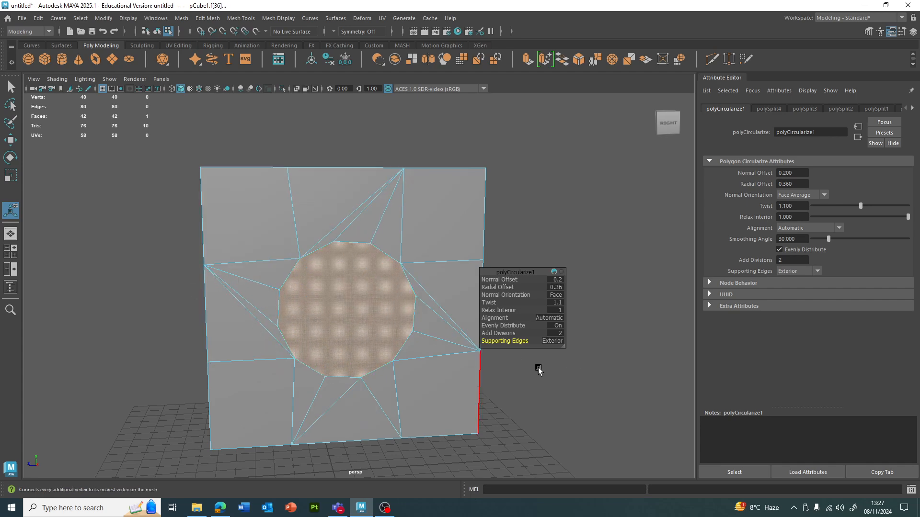
click(555, 342)
click(567, 375)
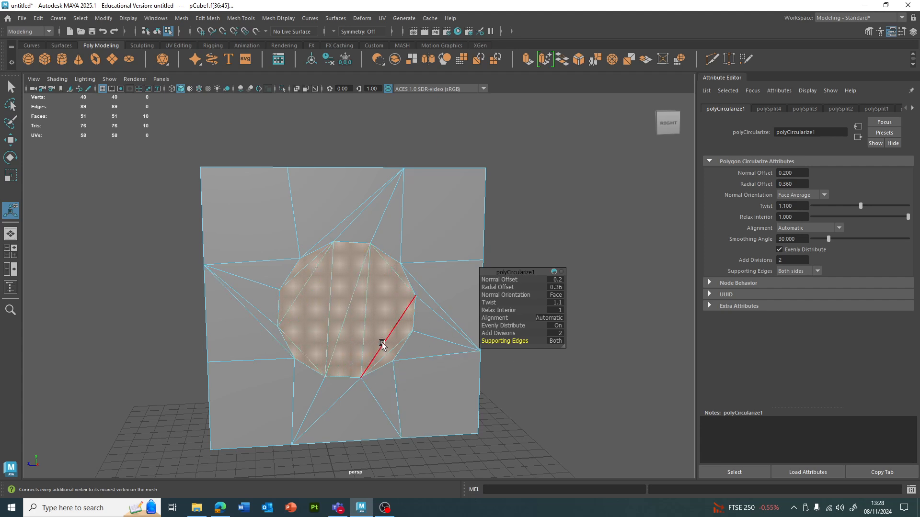
Step: Set Supporting Edges to Off and deselect the circularized face
click(556, 341)
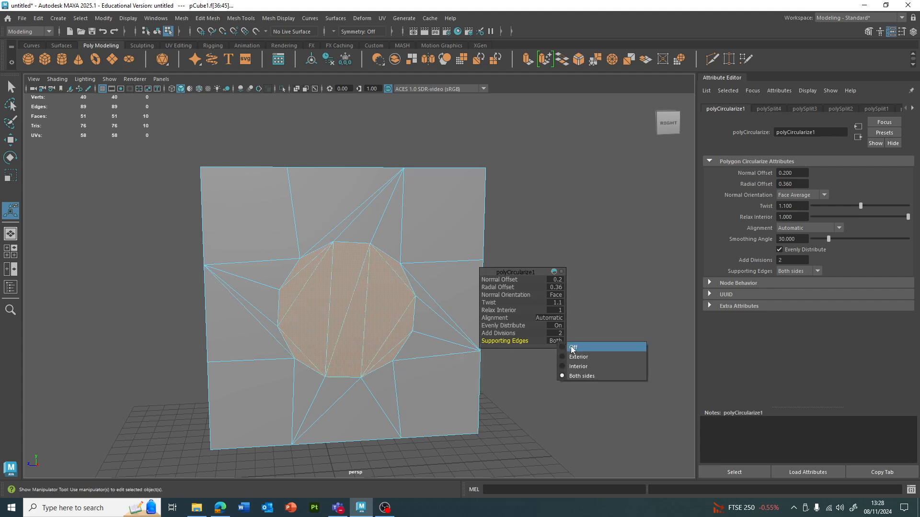
click(590, 347)
click(532, 227)
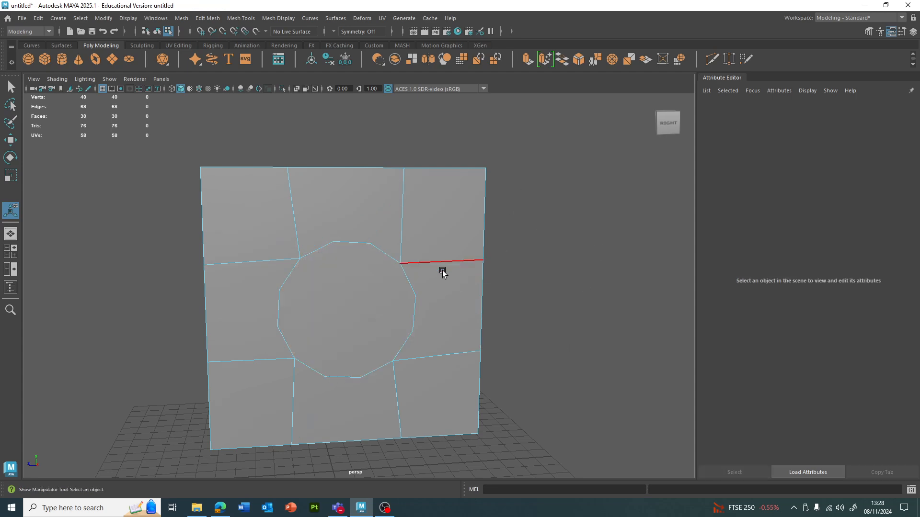
Step: Extrude the circular face a short distance inward along the X axis to form a recess, and deselect it
click(373, 286)
key(w)
alt+drag(423, 320, 473, 323)
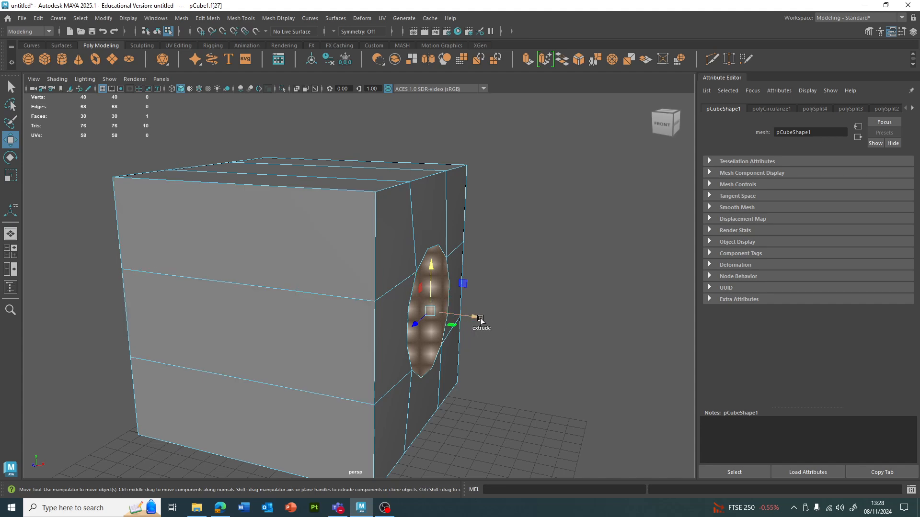
shift+drag(477, 318, 462, 318)
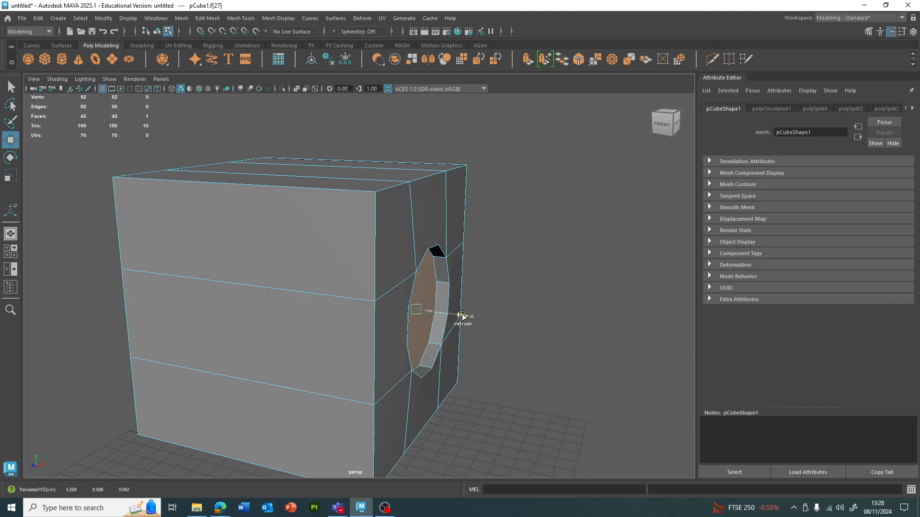
click(554, 269)
Step: Cut an edge with Multi-Cut from the upper left vertex of the circle's rim to the left grid vertex on the cube's top edge
alt+drag(555, 269, 510, 288)
alt+drag(445, 277, 407, 263)
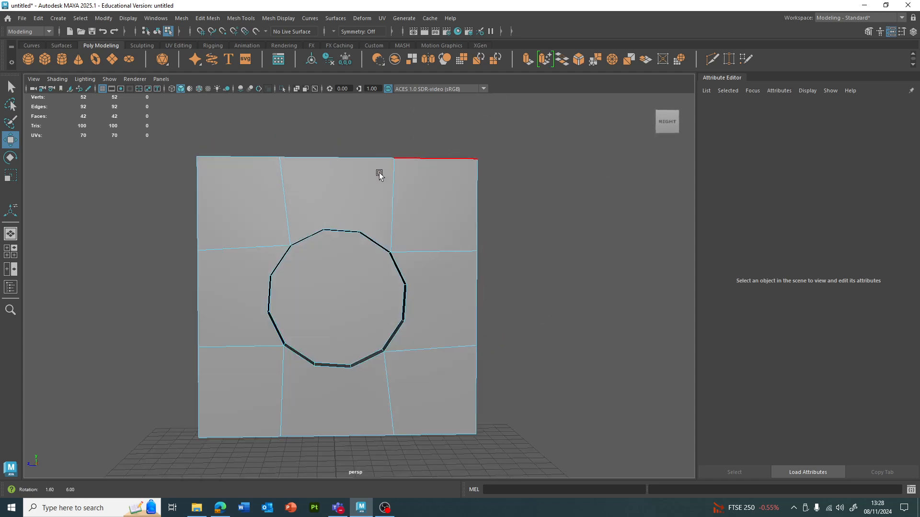
alt+drag(378, 173, 390, 205)
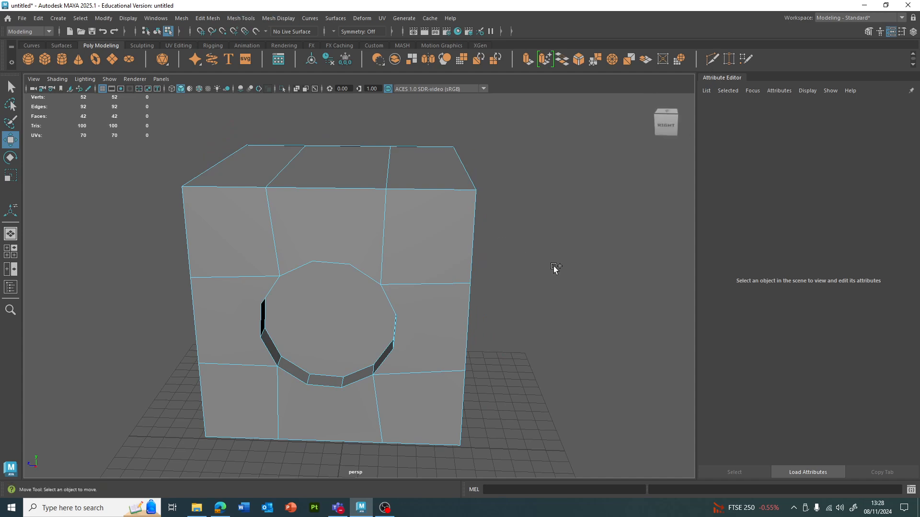
key(ctrl+shift+x)
alt+drag(362, 254, 353, 219)
click(320, 216)
right_drag(335, 188, 295, 189)
alt+middle_drag(300, 197, 359, 258)
alt+right_drag(359, 259, 450, 249)
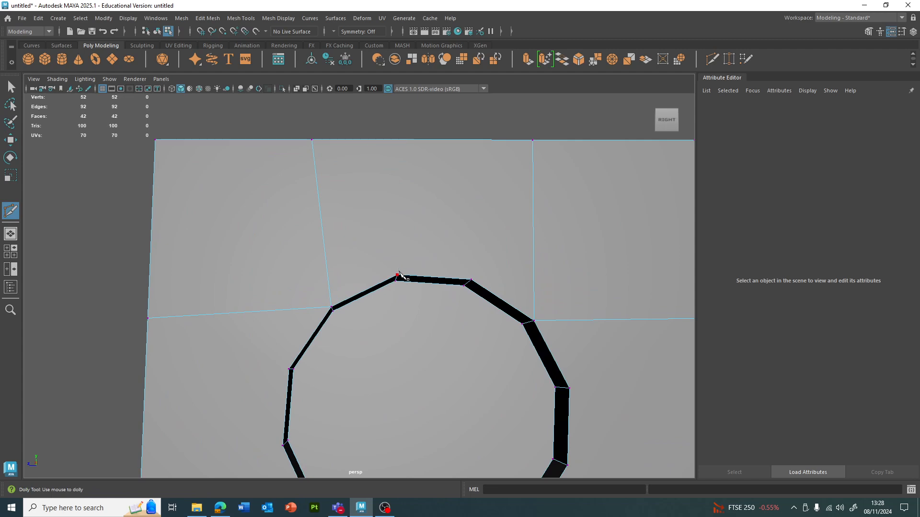
click(309, 140)
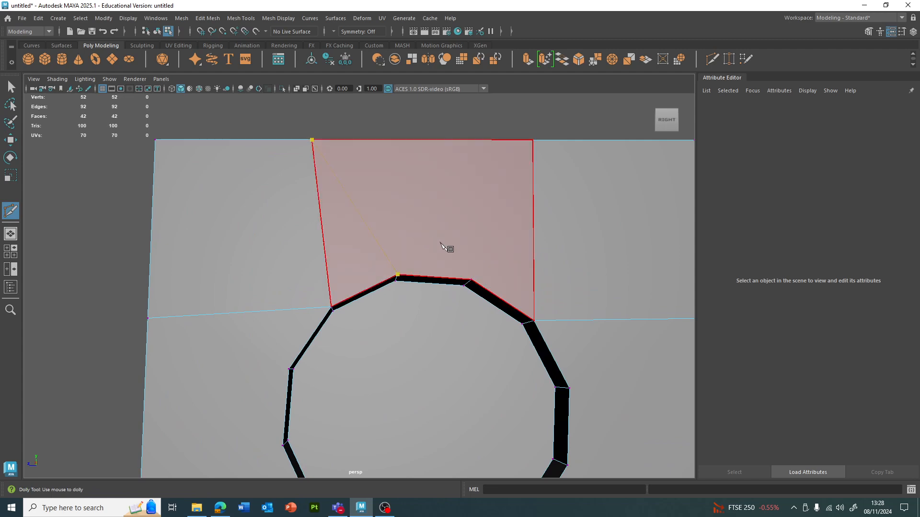
key(Return)
Step: Cut an edge from the upper right vertex of the circle's rim to the right grid vertex on the cube's top edge
click(531, 318)
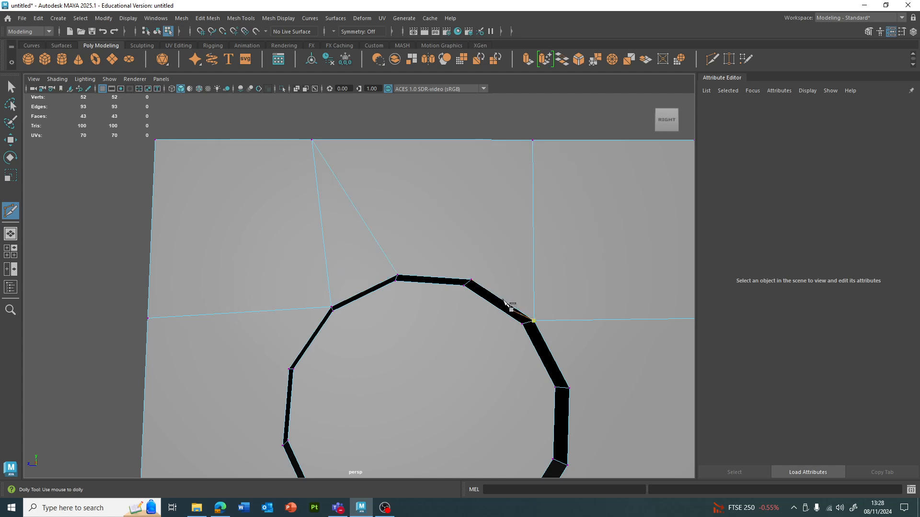
click(472, 281)
click(533, 140)
key(Return)
scroll(516, 397, down, 5)
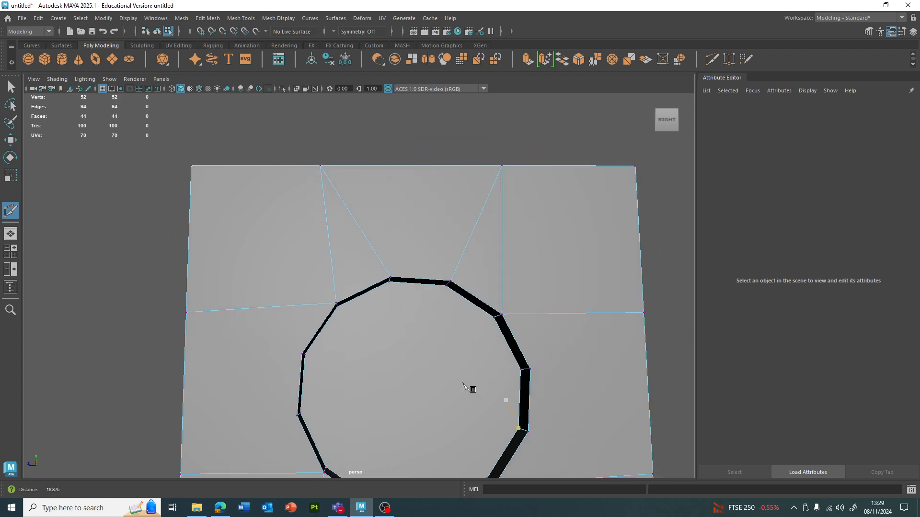
Step: Cut an edge across the recess floor between its upper left and lower left vertices
alt+drag(352, 347, 333, 355)
alt+middle_drag(333, 355, 376, 283)
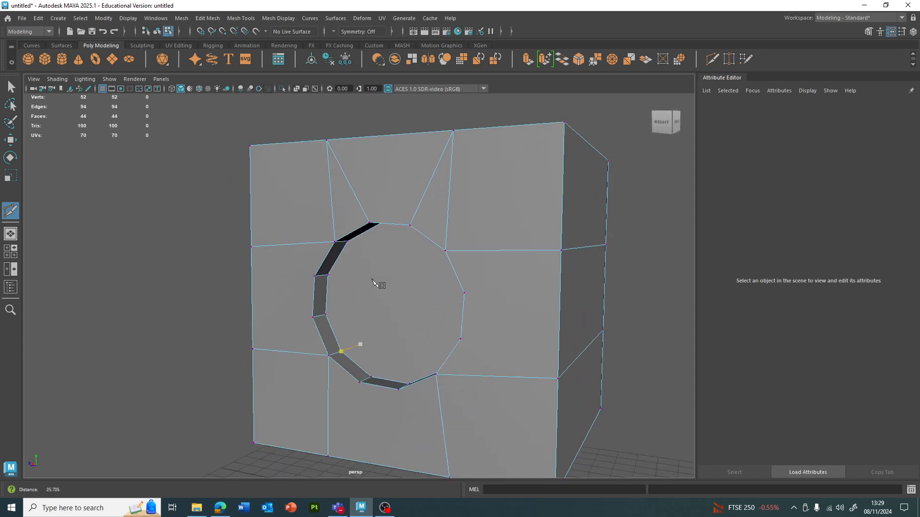
scroll(379, 285, up, 5)
alt+drag(379, 285, 438, 304)
alt+middle_drag(438, 303, 424, 324)
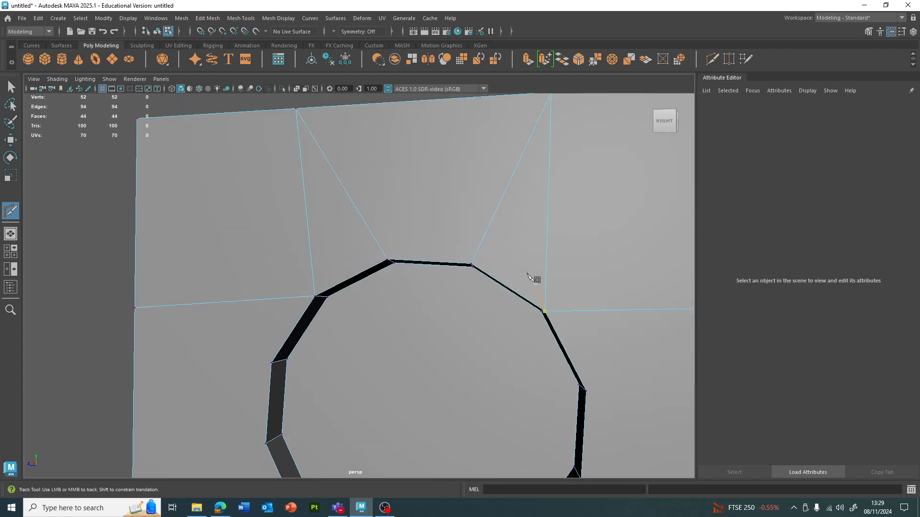
alt+drag(421, 329, 413, 314)
alt+middle_drag(413, 314, 388, 219)
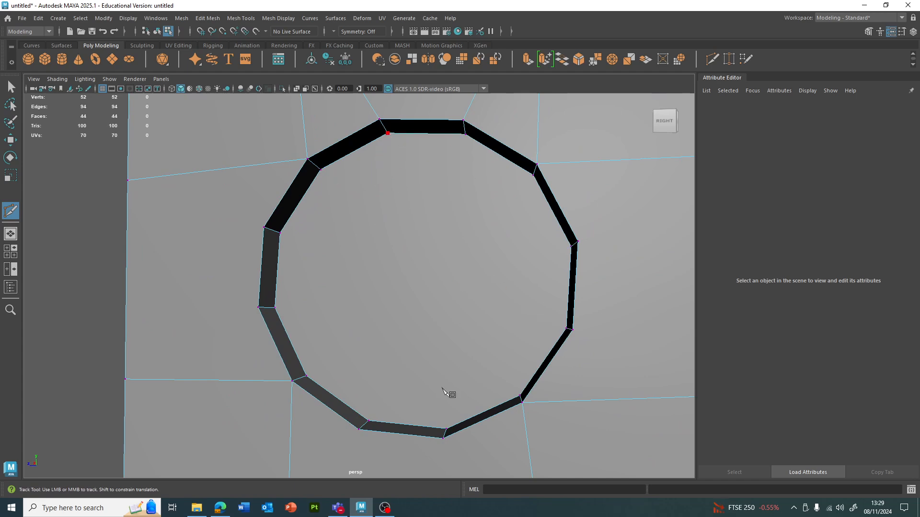
right_click(423, 436)
Step: Cut a second edge across the recess floor between its upper right and lower right vertices, then leave Multi-Cut
click(520, 396)
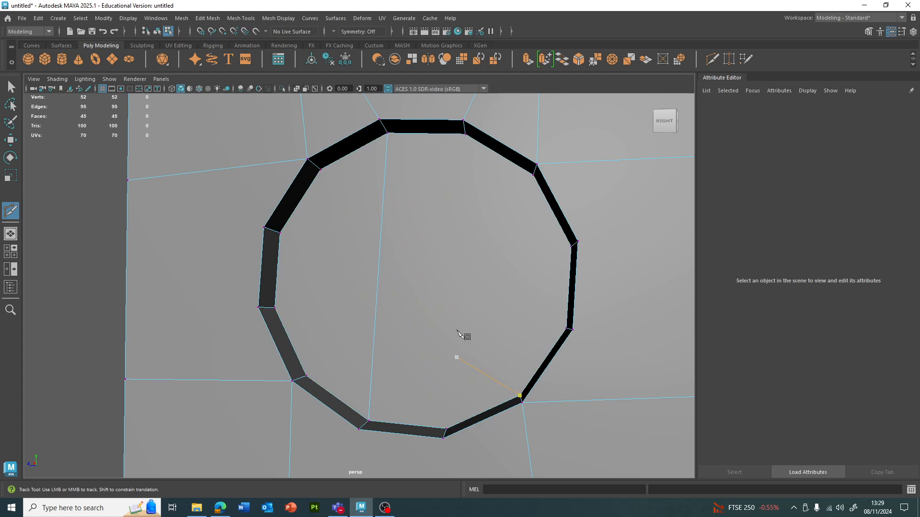
click(466, 136)
alt+right_drag(583, 225, 452, 203)
right_click(448, 203)
mouse_move(429, 211)
alt+mouse_down()
mouse_move(467, 220)
mouse_move(410, 186)
mouse_move(434, 199)
alt+mouse_up()
key(q)
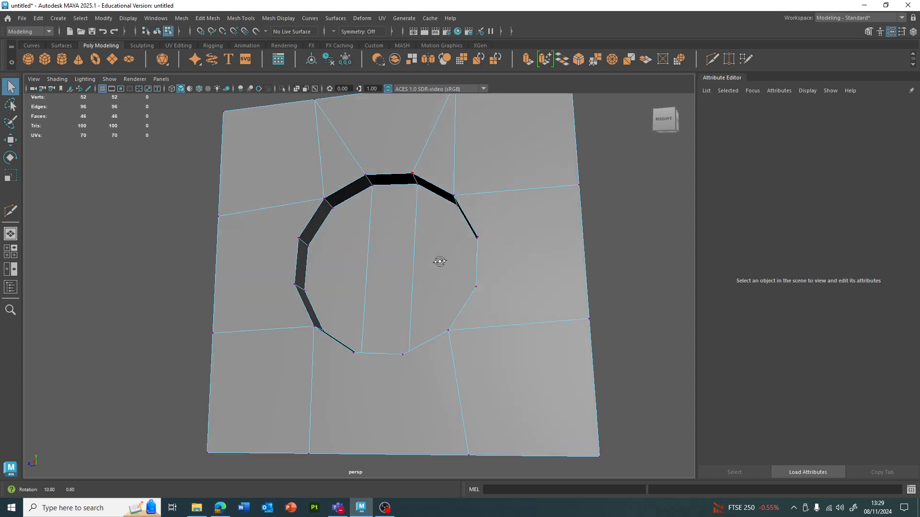
Step: Return to object mode and examine the cube's edge flow around the recess, with the cube selected and deselected
alt+drag(440, 262, 409, 287)
alt+right_drag(408, 287, 181, 256)
alt+drag(397, 337, 469, 297)
right_drag(451, 289, 516, 206)
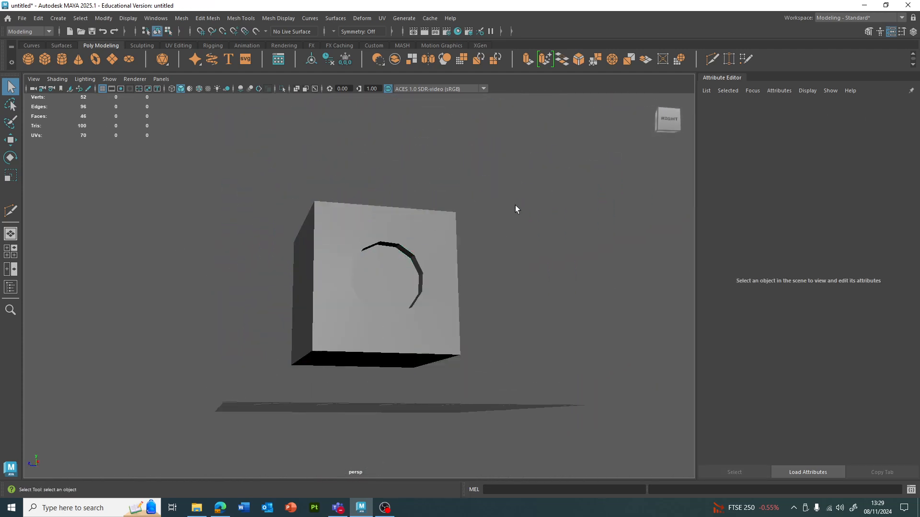
alt+drag(516, 206, 415, 249)
click(349, 274)
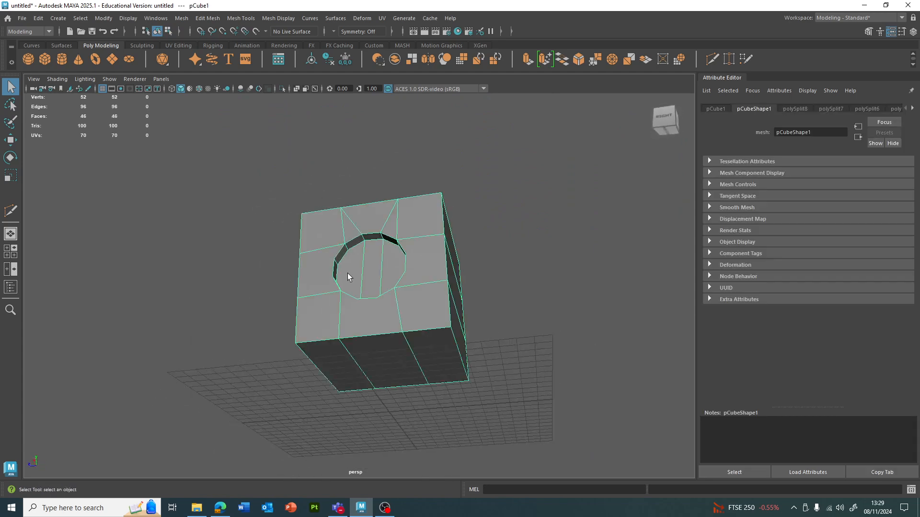
alt+drag(349, 274, 329, 285)
alt+right_drag(328, 285, 348, 259)
alt+drag(349, 262, 385, 183)
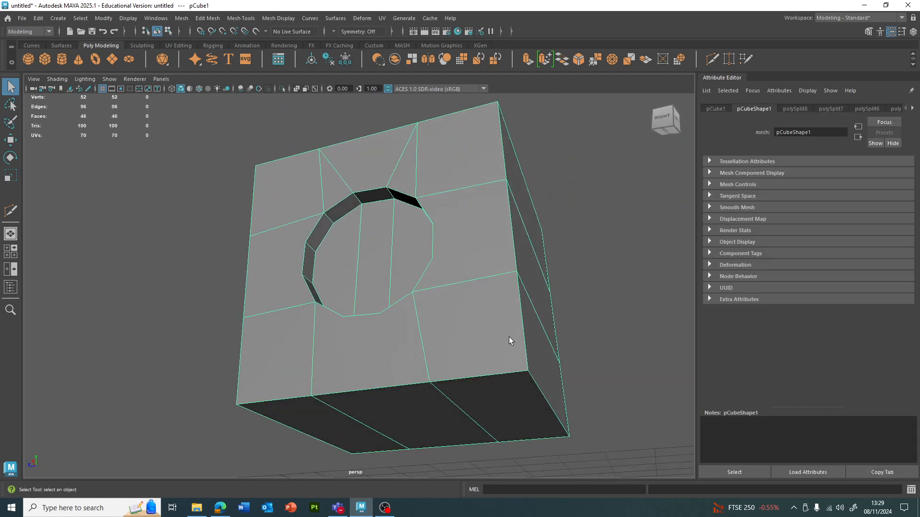
click(585, 340)
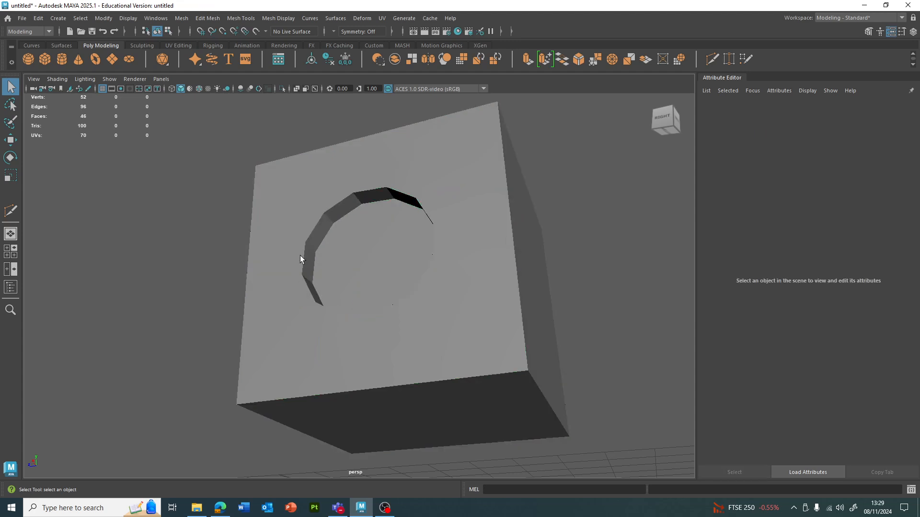
Step: Apply Soften Edge to the ring of short edges across the recess wall, then return to object mode and deselect the cube
click(355, 199)
right_drag(355, 198, 356, 173)
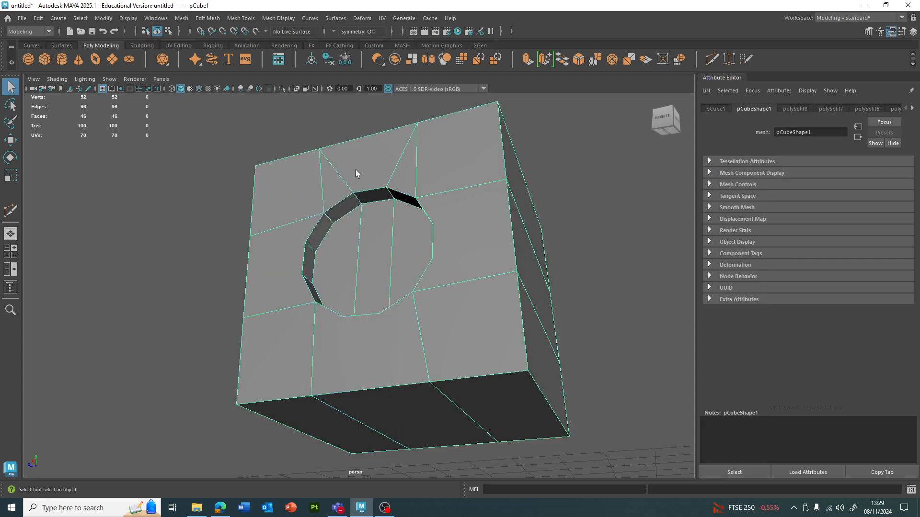
click(348, 211)
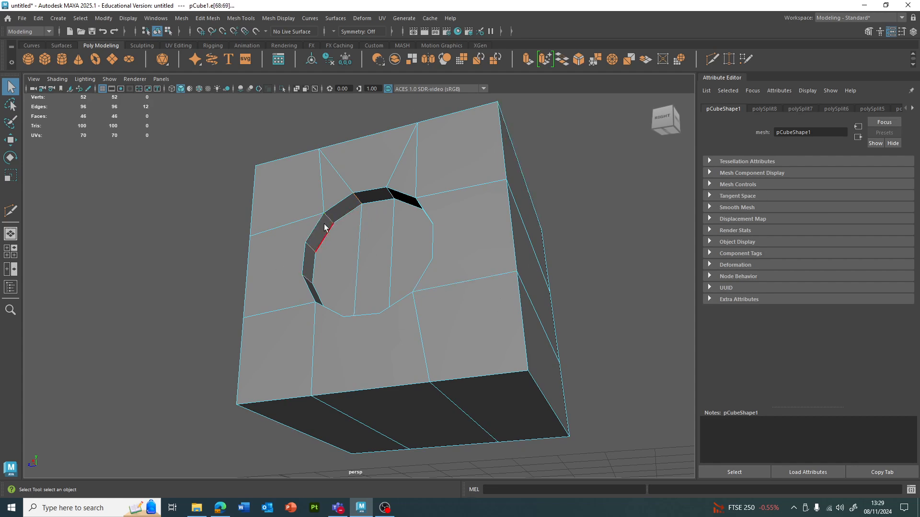
click(282, 17)
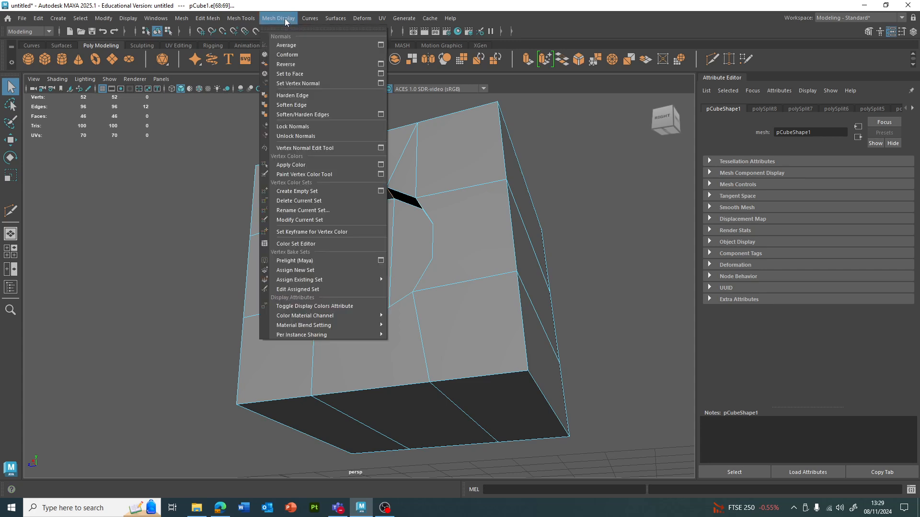
click(300, 104)
right_drag(418, 161, 460, 148)
click(569, 181)
alt+drag(310, 309, 300, 327)
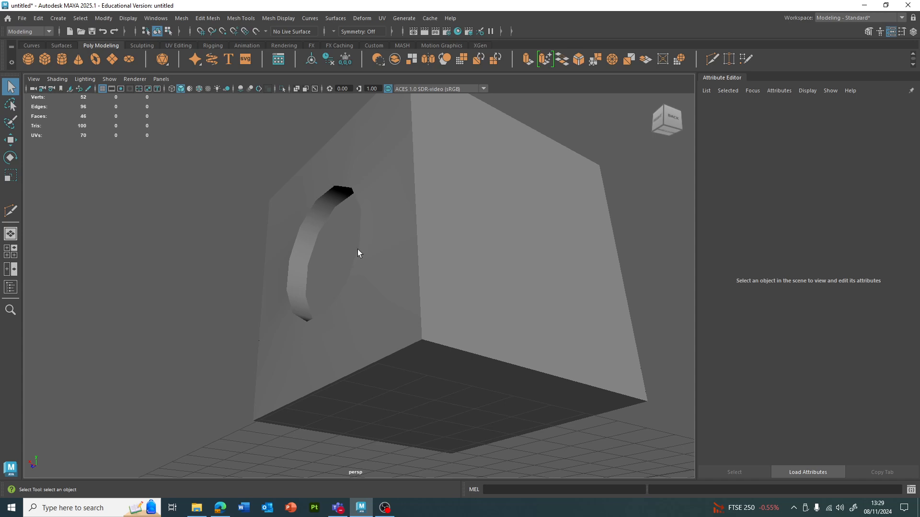
click(321, 230)
click(278, 18)
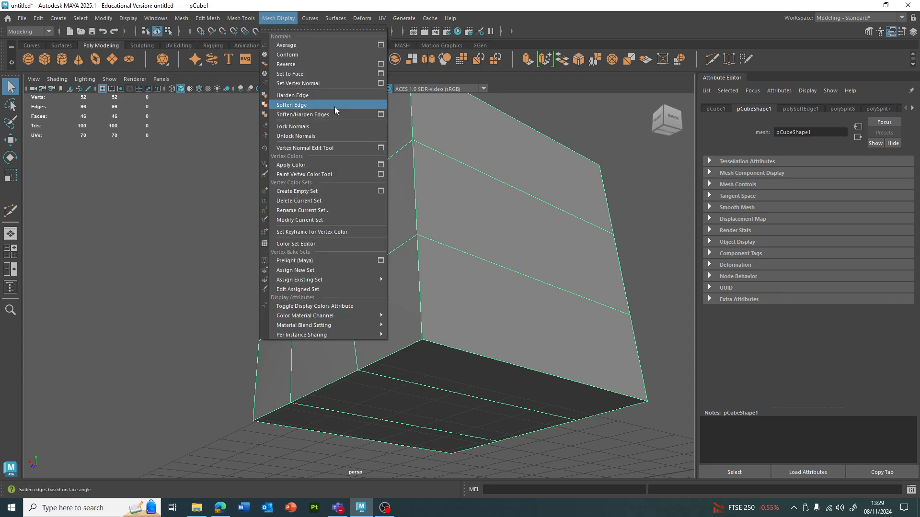
click(233, 187)
alt+drag(232, 186, 328, 244)
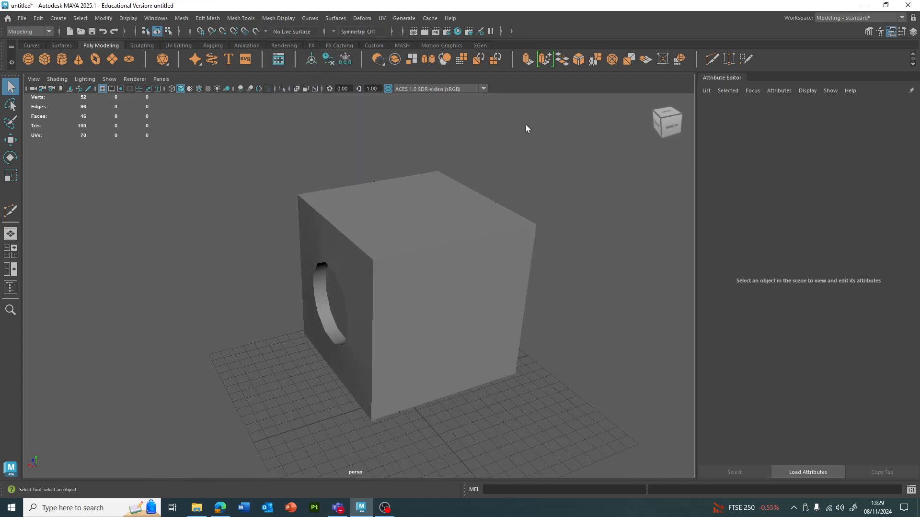
Step: Create a polygon cylinder and move it up about 11.7 and along Z to about -7, beside the cube's back face
alt+drag(501, 235, 460, 204)
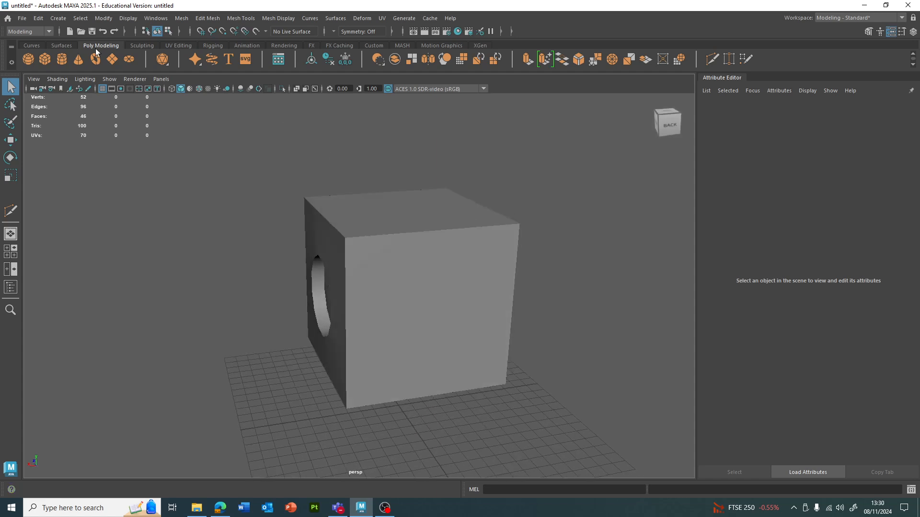
click(61, 59)
key(w)
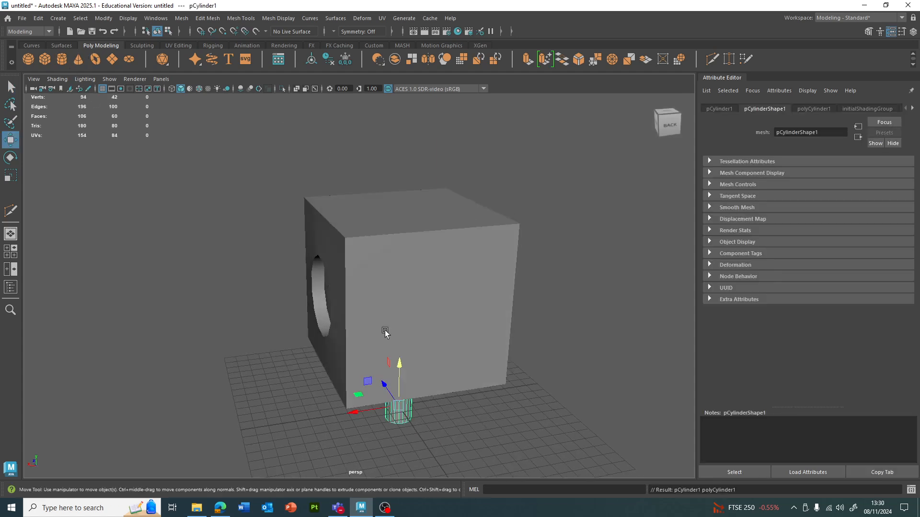
drag(398, 365, 421, 335)
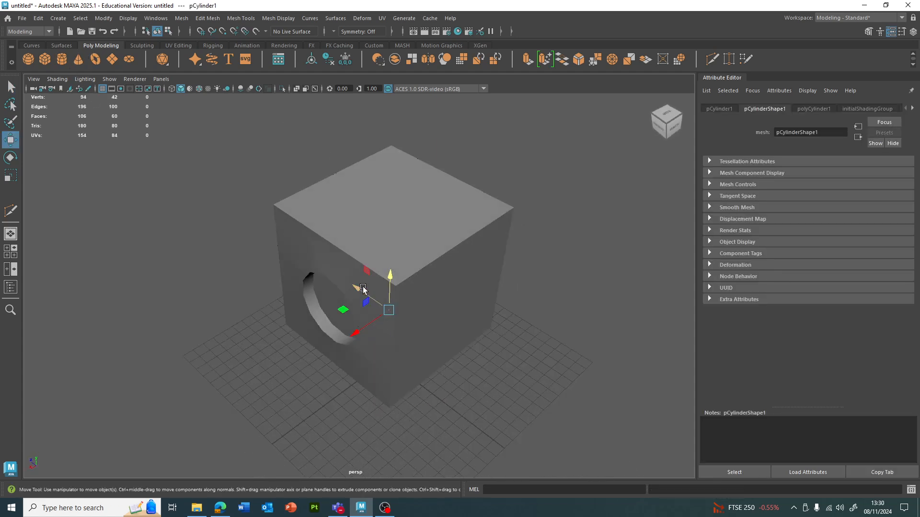
drag(364, 292, 484, 307)
alt+drag(545, 302, 433, 278)
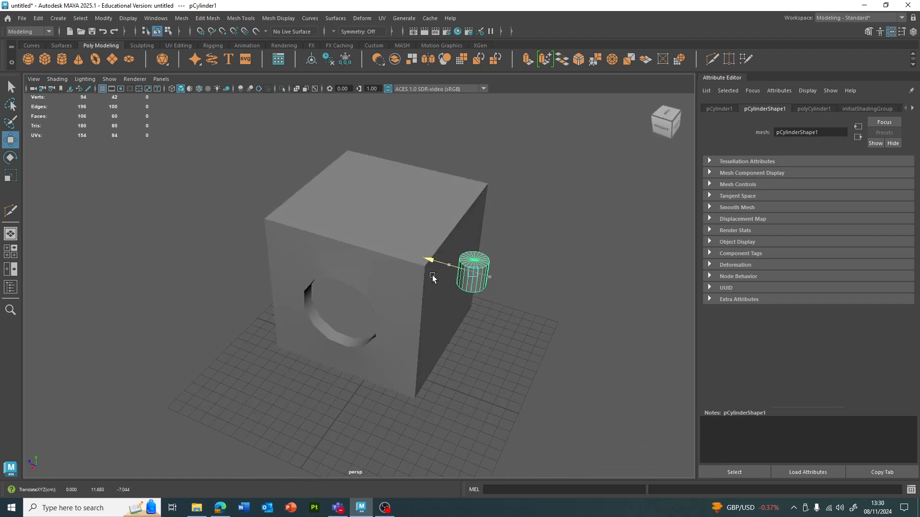
key(f)
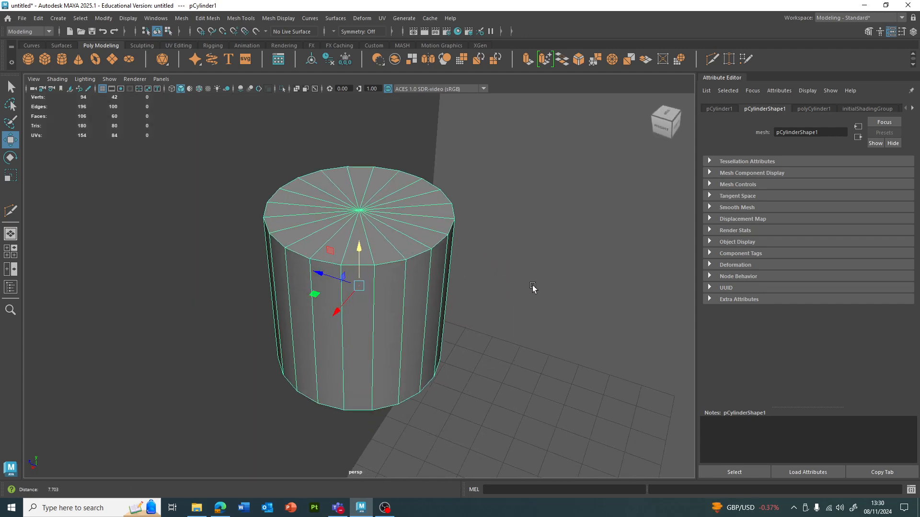
alt+right_drag(532, 285, 460, 265)
alt+drag(460, 266, 321, 222)
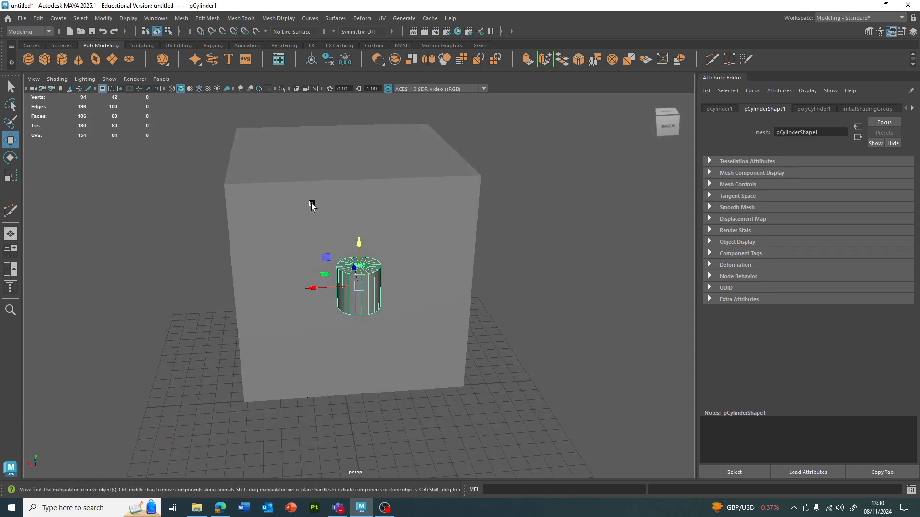
Step: Rotate the cylinder -90 degrees about the X axis so its cap faces the cube's back face
key(e)
alt+drag(439, 256, 383, 230)
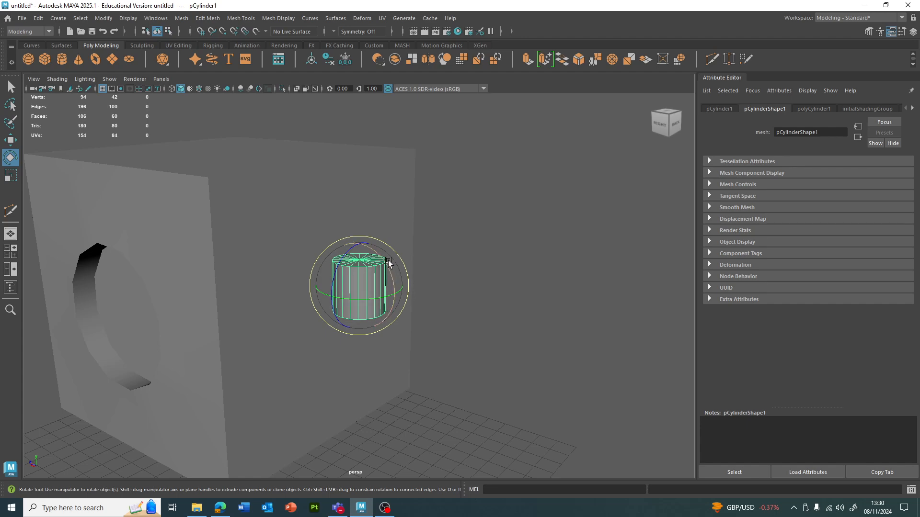
drag(376, 253, 399, 312)
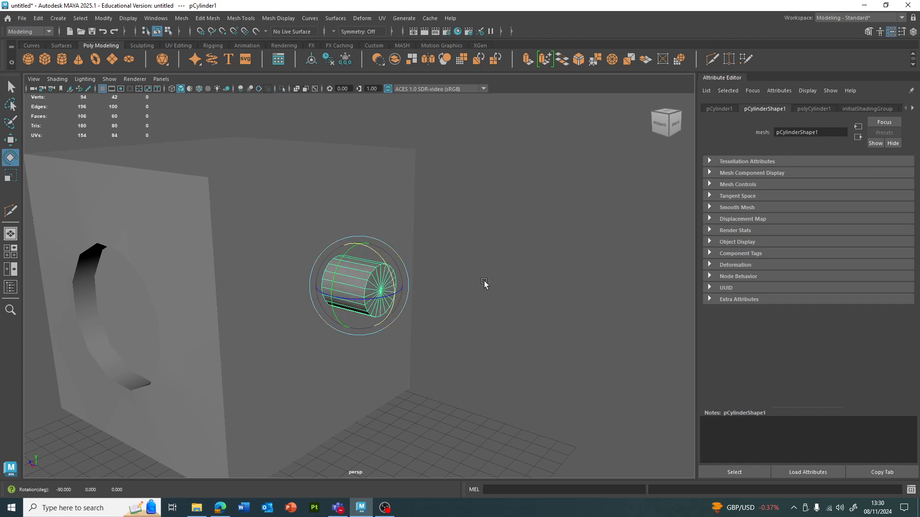
Step: Adjust the cylinder along the X axis to centre it on the cube's back face
alt+drag(484, 283, 360, 258)
key(w)
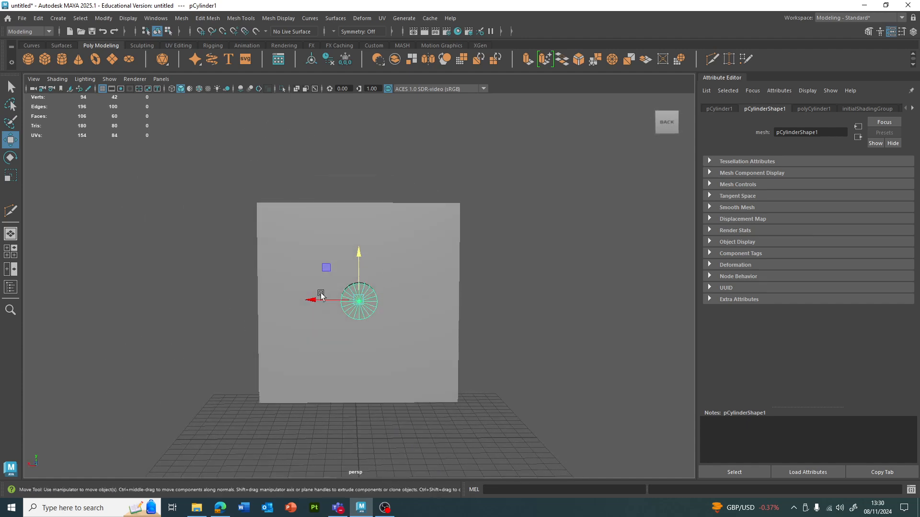
drag(318, 299, 400, 332)
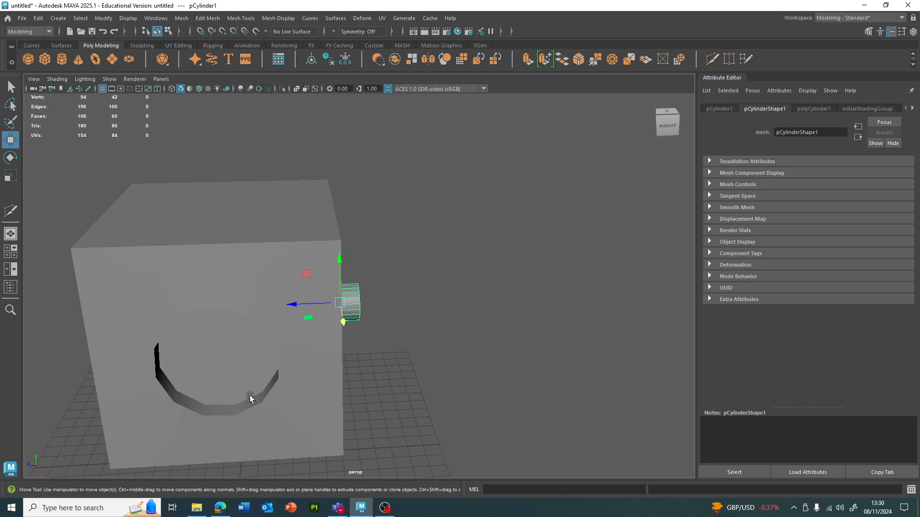
mouse_move(309, 334)
alt+mouse_down()
mouse_move(282, 304)
mouse_move(253, 295)
mouse_move(331, 318)
mouse_move(324, 337)
alt+mouse_up()
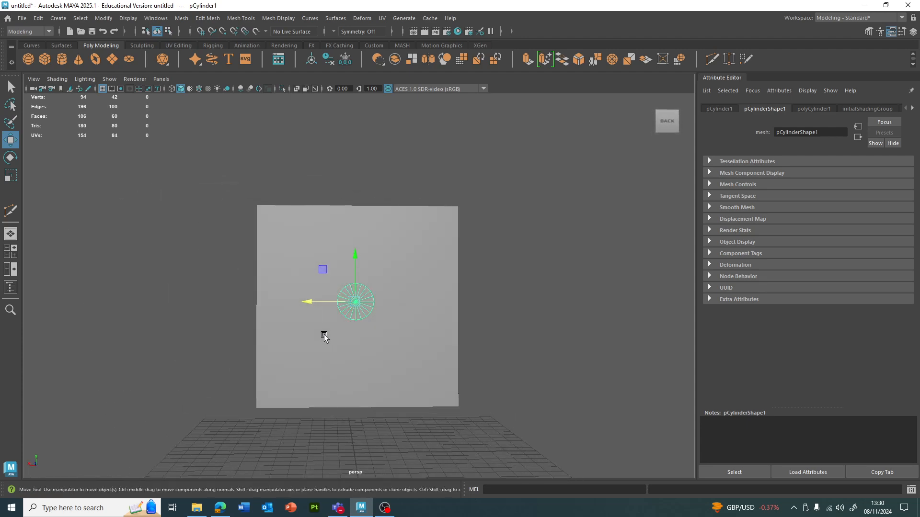
Step: Scale the cylinder up to about half the back face's width, position it overlapping the cube, and deselect it
key(r)
alt+drag(308, 306, 380, 250)
key(w)
alt+drag(354, 291, 315, 300)
click(650, 263)
alt+drag(413, 265, 423, 299)
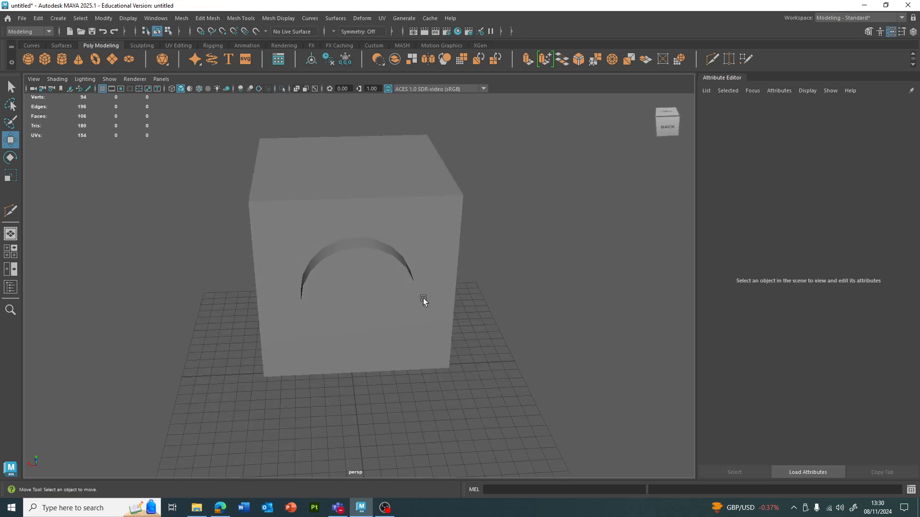
Step: Select the cylinder and the cube in that order and subtract the cylinder with the Boolean Difference (B - A)
click(414, 297)
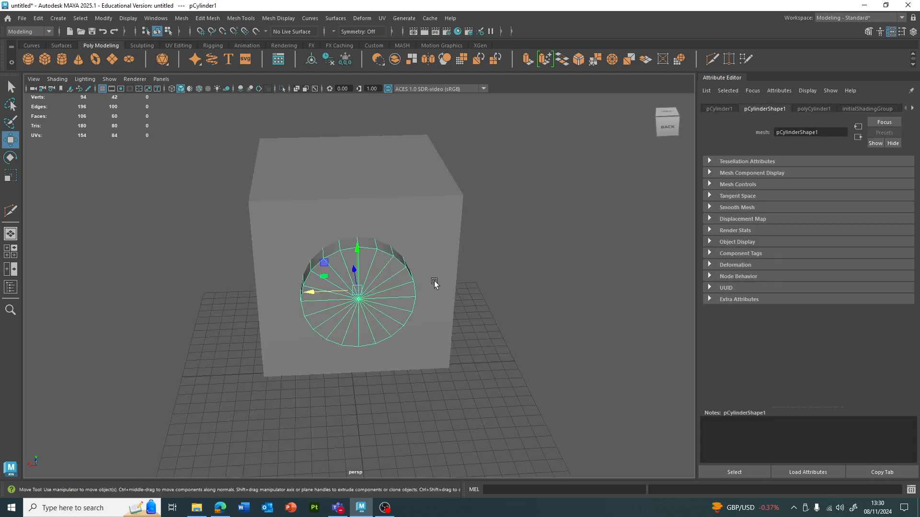
click(406, 217)
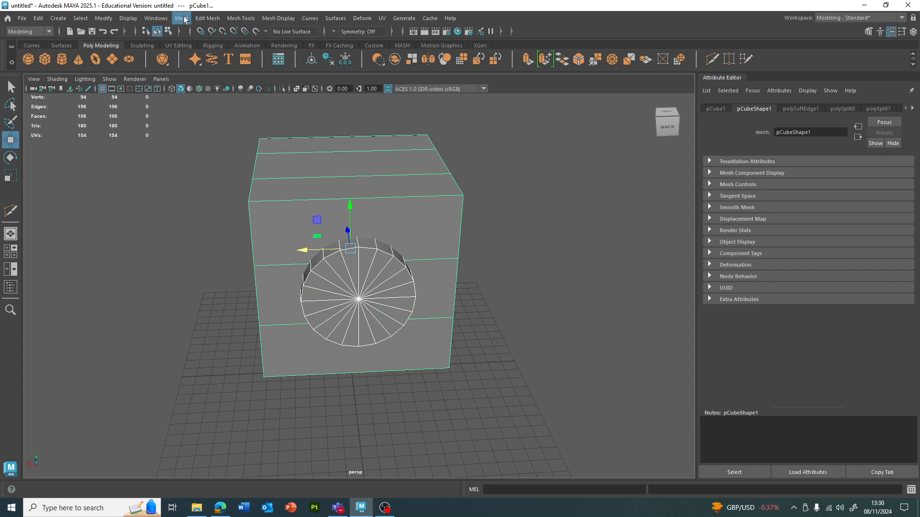
click(182, 18)
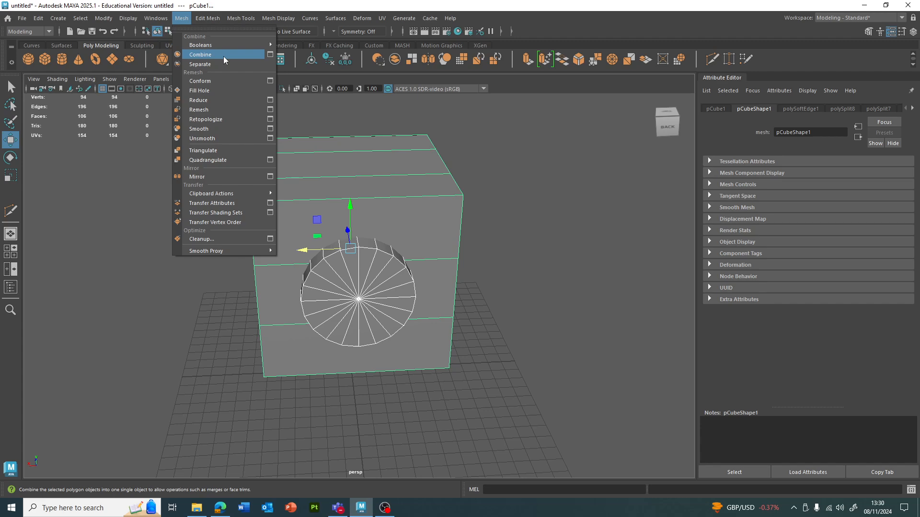
mouse_move(211, 18)
mouse_move(182, 18)
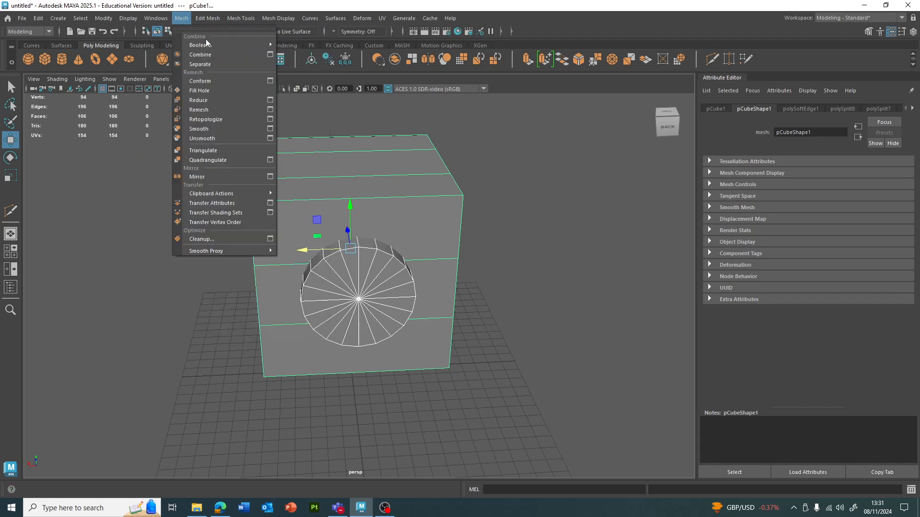
mouse_move(209, 46)
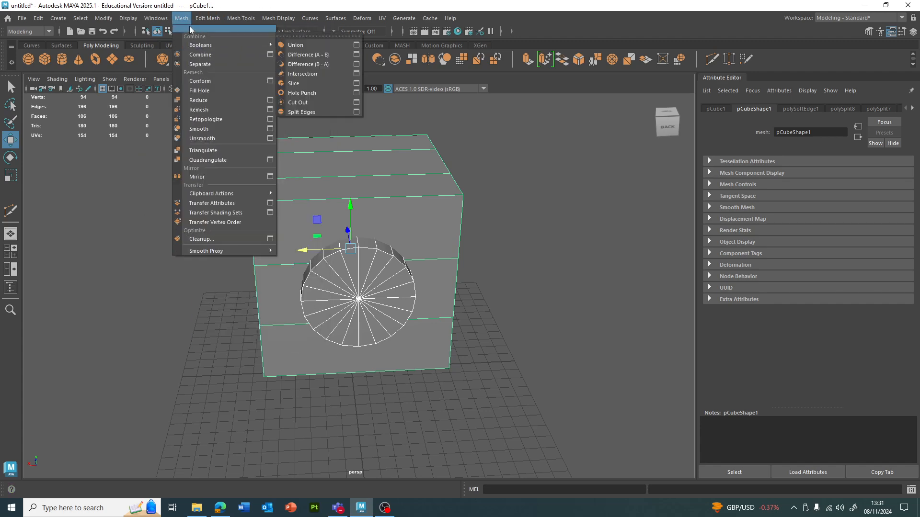
click(329, 65)
alt+drag(659, 330, 524, 298)
alt+right_drag(302, 300, 519, 314)
alt+drag(472, 337, 389, 306)
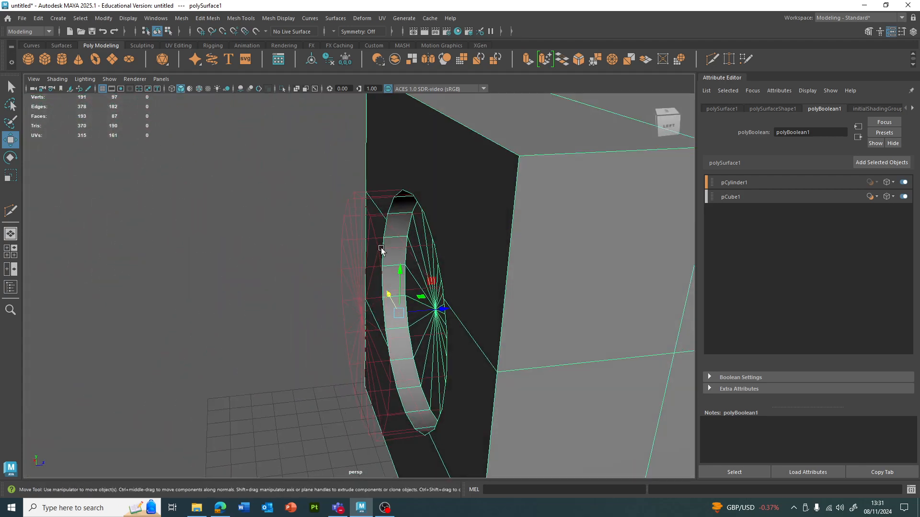
Step: Select the Boolean's cylinder operand, try moving its cut across the back face's side edge, and return it near the face's centre
alt+drag(381, 249, 365, 333)
click(425, 254)
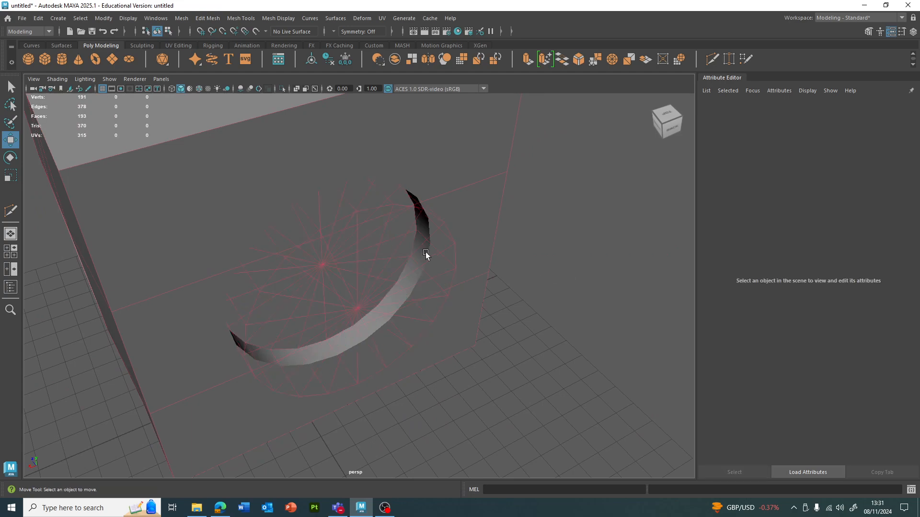
click(425, 254)
alt+drag(426, 254, 422, 217)
alt+drag(520, 275, 411, 251)
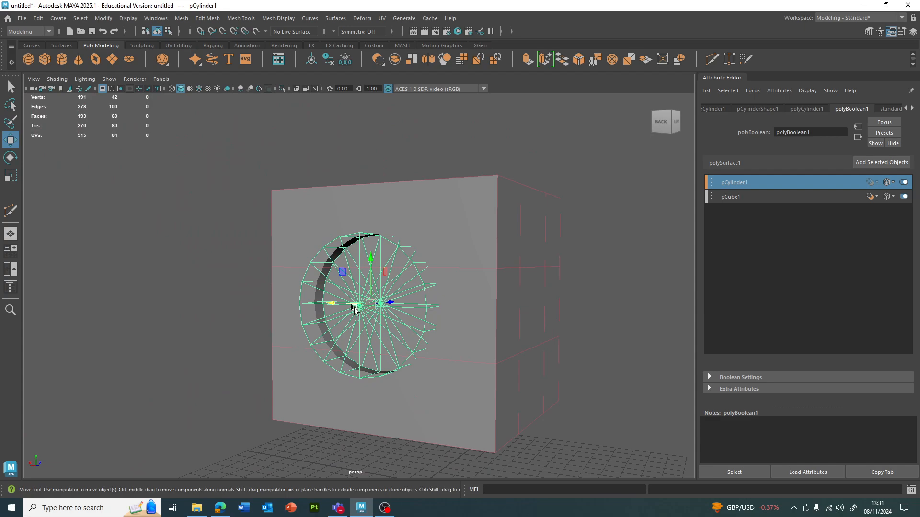
alt+drag(355, 309, 388, 308)
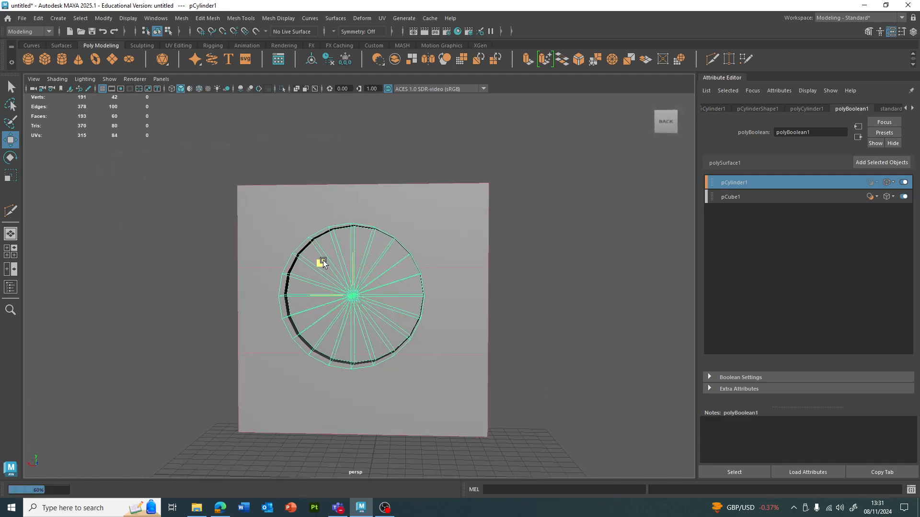
middle_drag(323, 262, 229, 276)
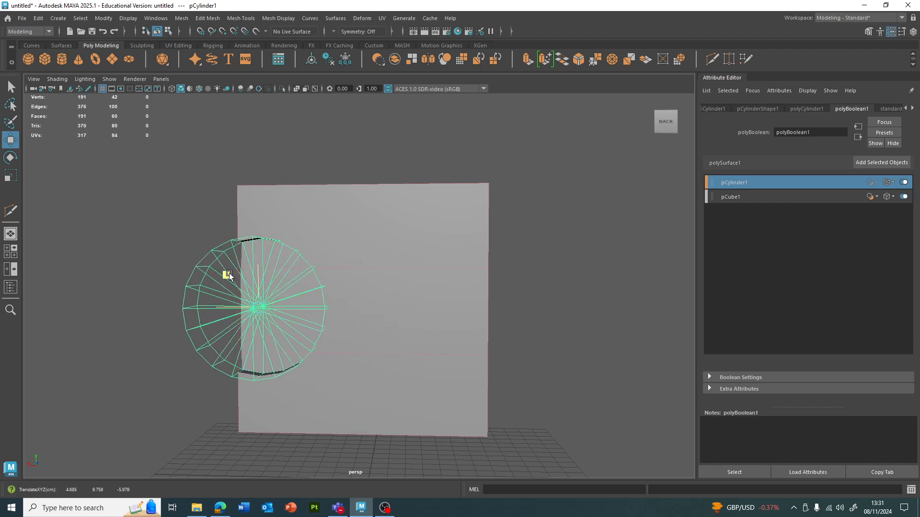
alt+drag(229, 275, 293, 302)
middle_drag(214, 326, 309, 313)
Step: Enlarge the cylinder operand to about three quarters of the back face's width and adjust its position to deepen the recess
alt+drag(309, 313, 316, 257)
alt+drag(372, 340, 279, 262)
key(r)
key(w)
alt+drag(283, 265, 363, 281)
drag(313, 250, 324, 254)
alt+drag(380, 282, 383, 262)
key(r)
drag(324, 272, 319, 270)
key(w)
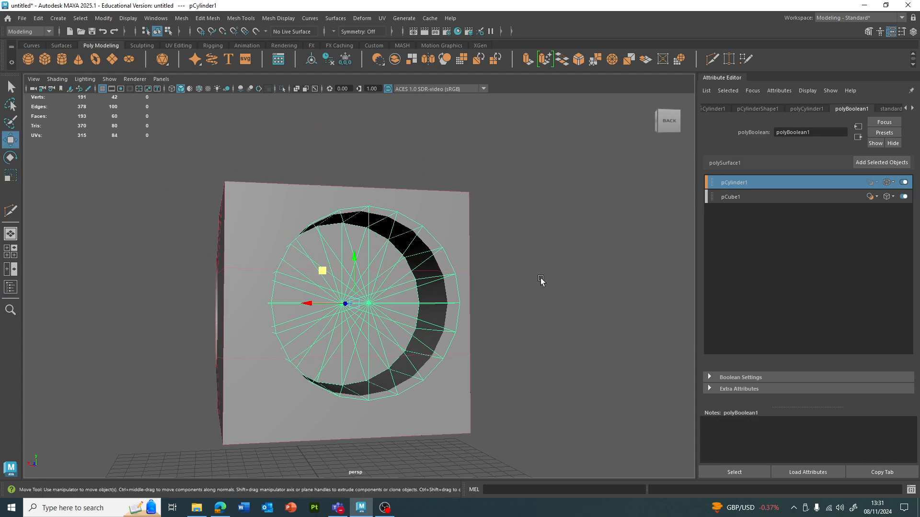
Step: Try the Difference (A-B) and Union operations for the cube operand in the Boolean
alt+drag(540, 281, 508, 298)
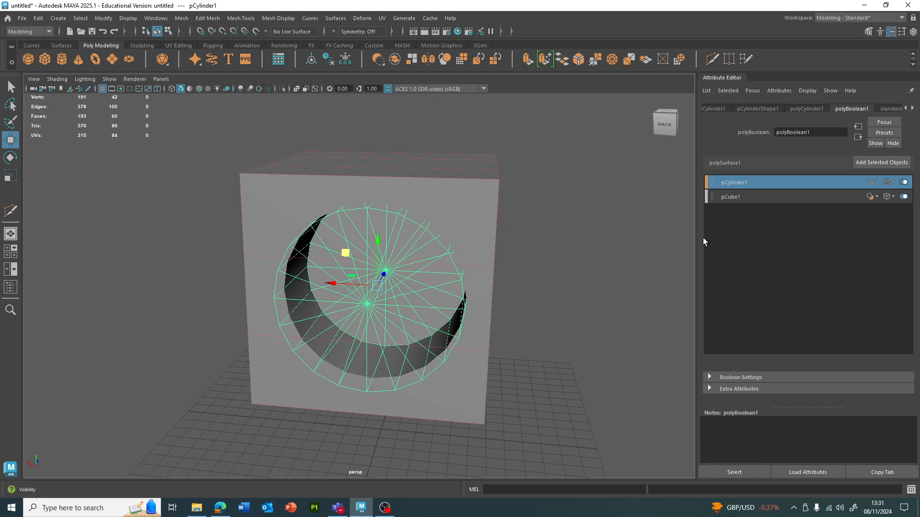
click(876, 197)
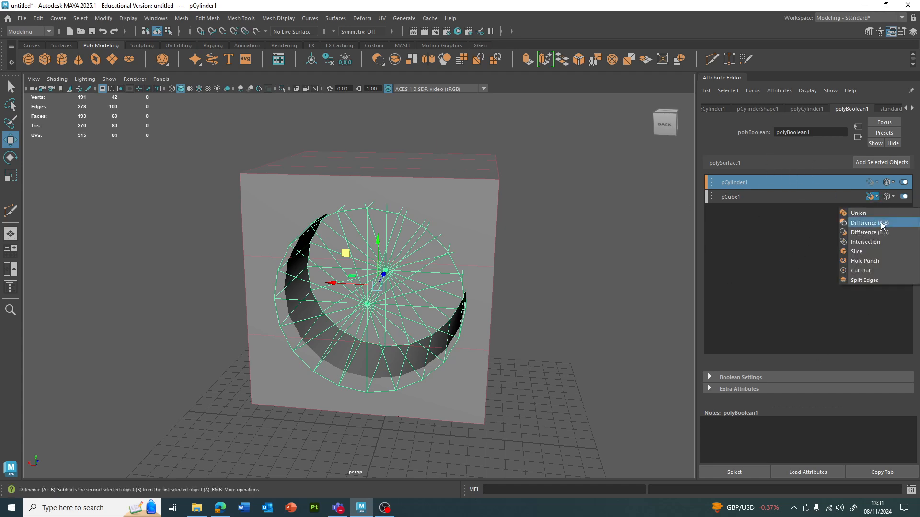
click(877, 229)
alt+drag(634, 259, 417, 259)
click(877, 197)
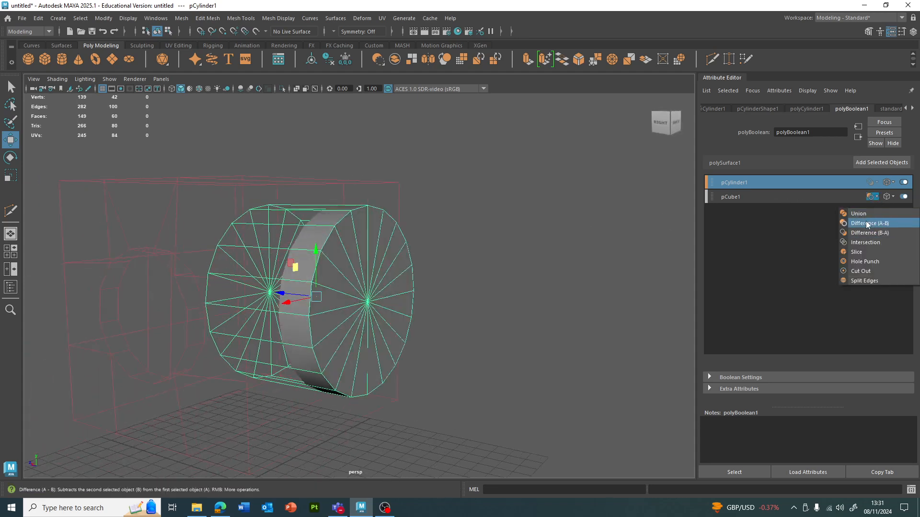
click(869, 215)
alt+drag(369, 298, 440, 304)
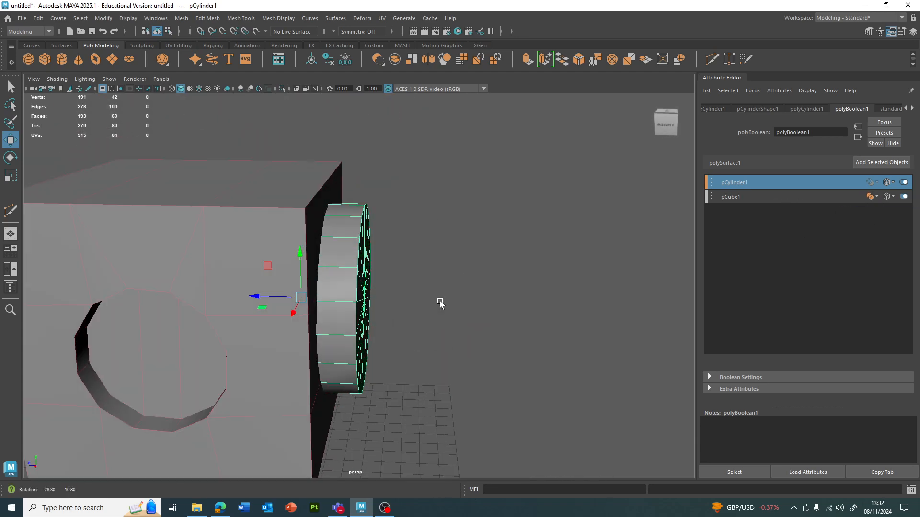
alt+drag(402, 243, 407, 238)
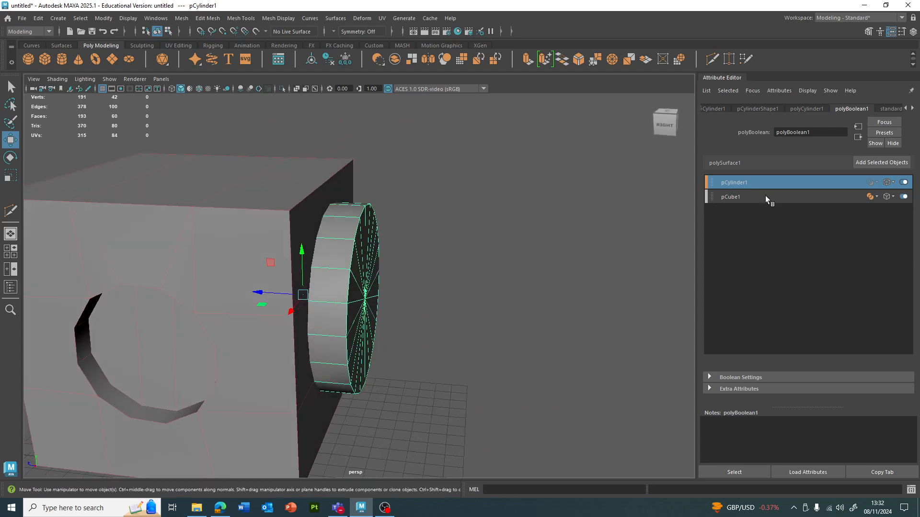
Step: Set the cube operand's Boolean operation back to Difference (B-A) and deselect everything
click(877, 197)
click(873, 237)
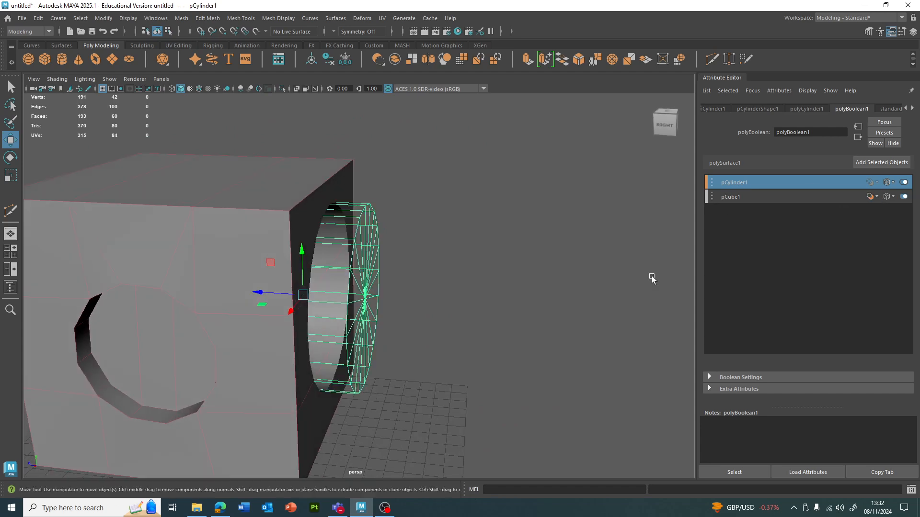
click(871, 196)
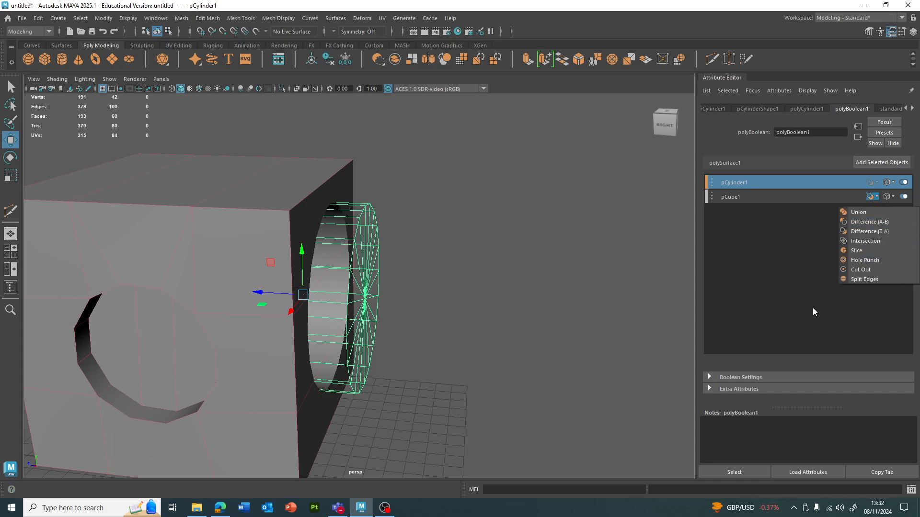
click(785, 247)
click(870, 197)
click(876, 198)
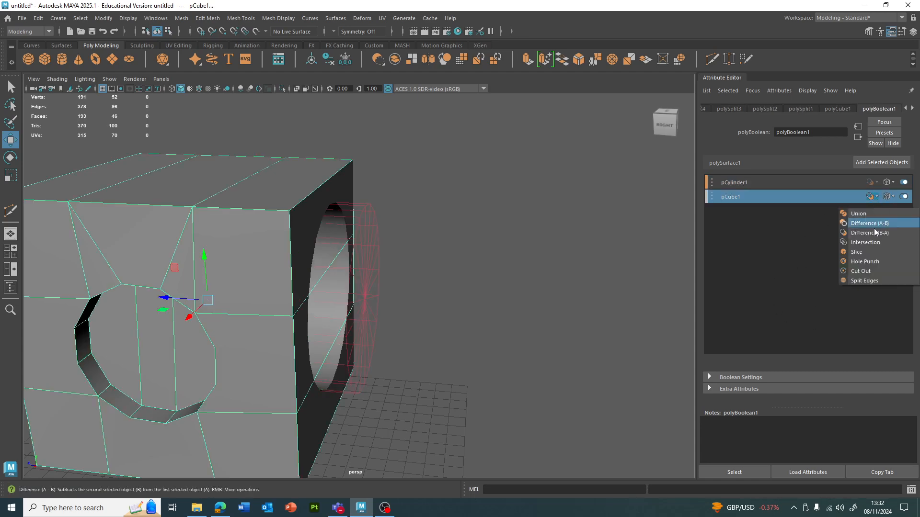
click(872, 235)
click(576, 276)
Step: Select the resulting cube mesh, delete its history and freeze its transformations
alt+drag(501, 287, 456, 302)
click(455, 219)
alt+drag(455, 218, 522, 259)
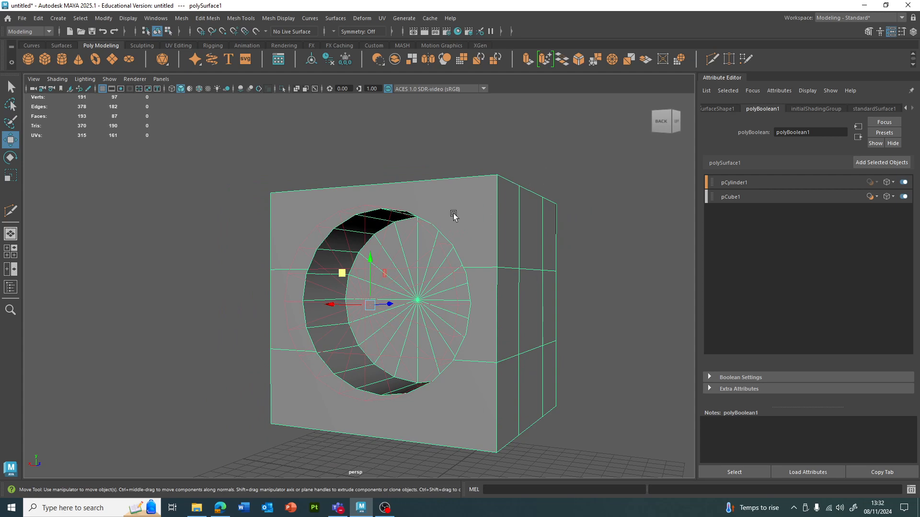
key(alt+shift+d)
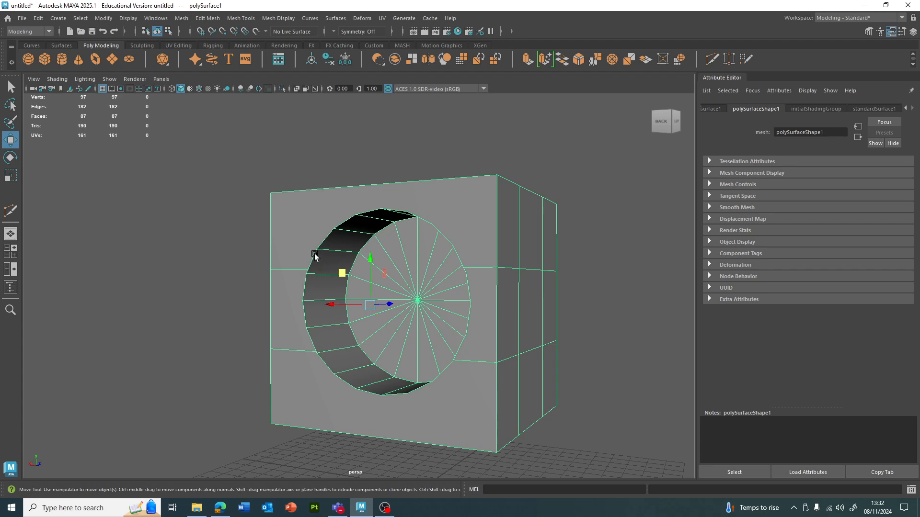
click(346, 59)
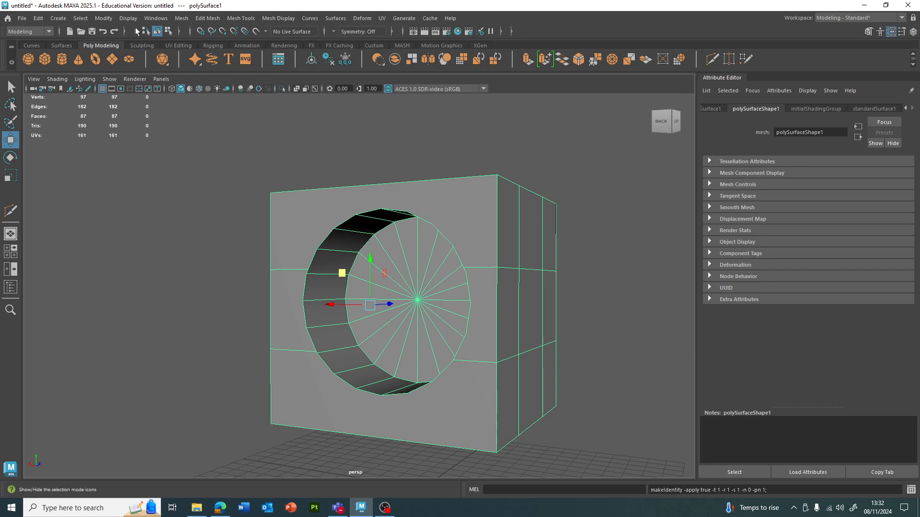
click(104, 18)
click(122, 64)
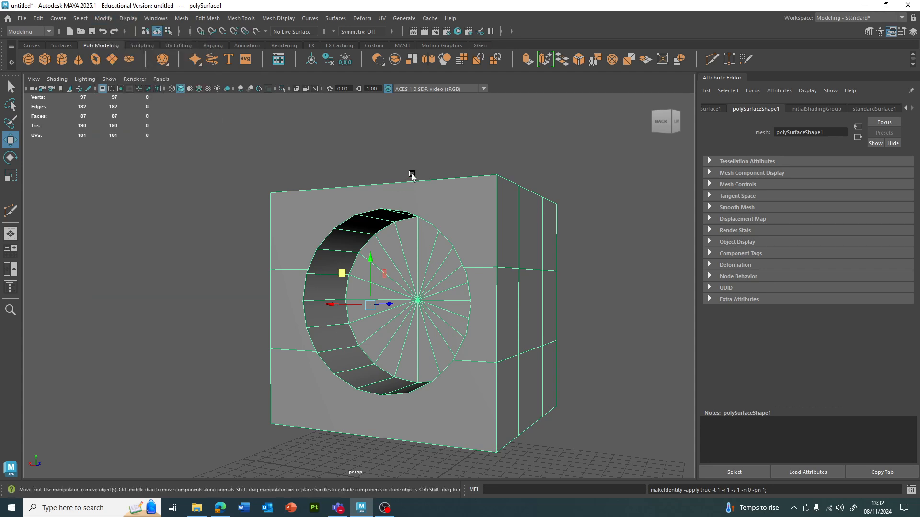
Step: Examine the Boolean recess's rim and the surrounding faces of the cube from several angles
alt+drag(407, 195, 364, 207)
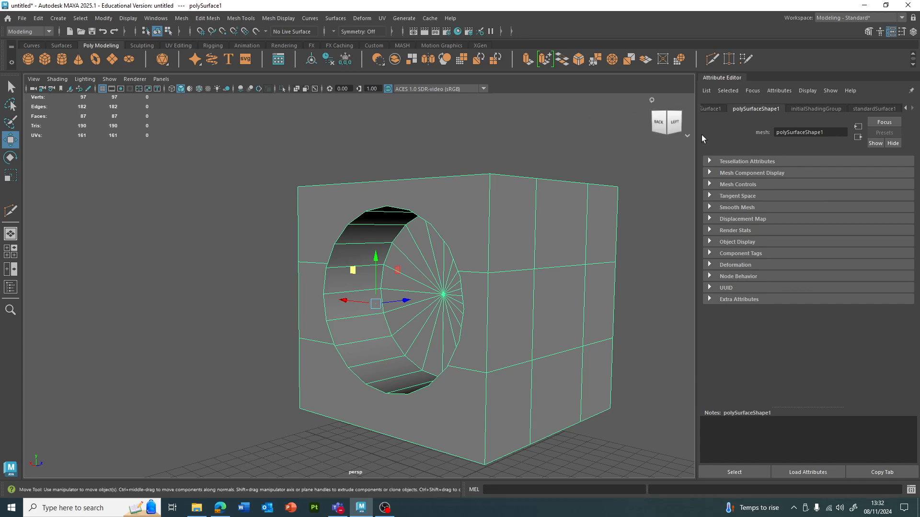
alt+drag(373, 185, 431, 151)
click(562, 228)
alt+drag(431, 268, 502, 384)
click(405, 295)
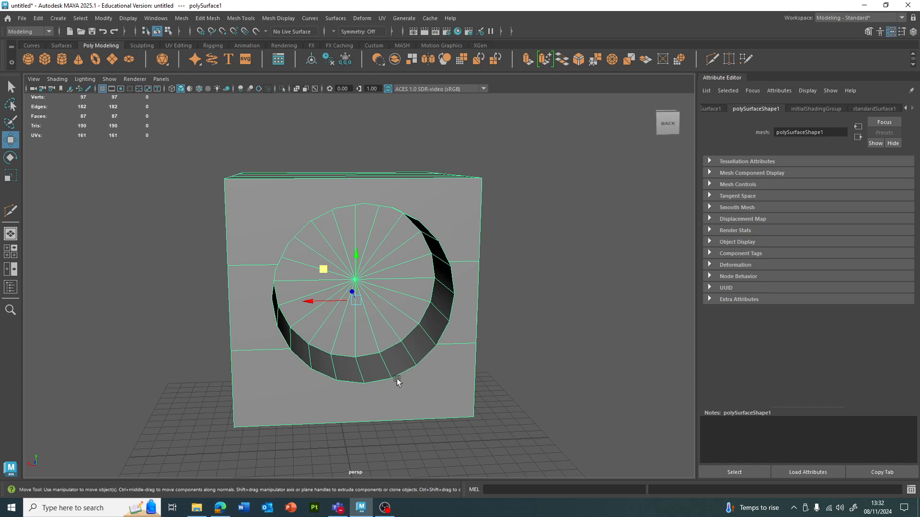
alt+drag(397, 381, 345, 382)
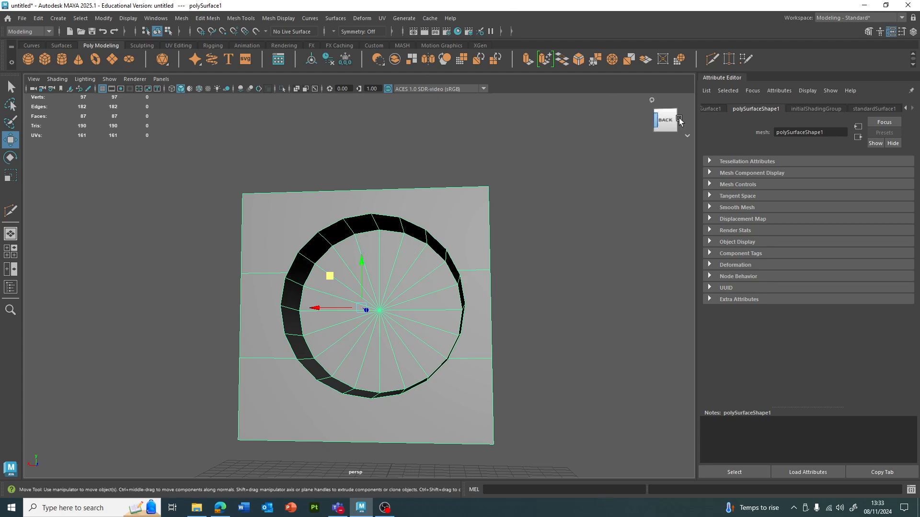
Step: Connect three neighbouring rim vertices of the recess to the back face's upper-left corner with Multi-Cut, and return to Object Mode
click(712, 64)
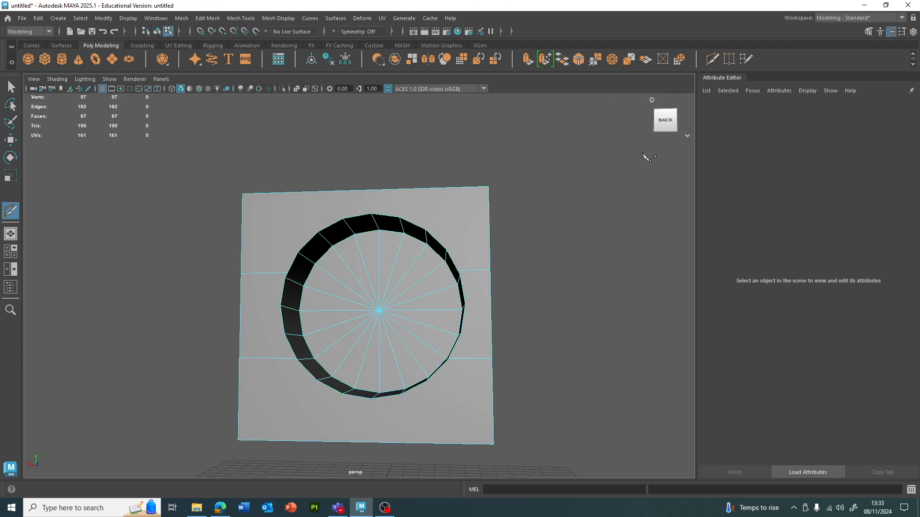
click(380, 310)
key(Escape)
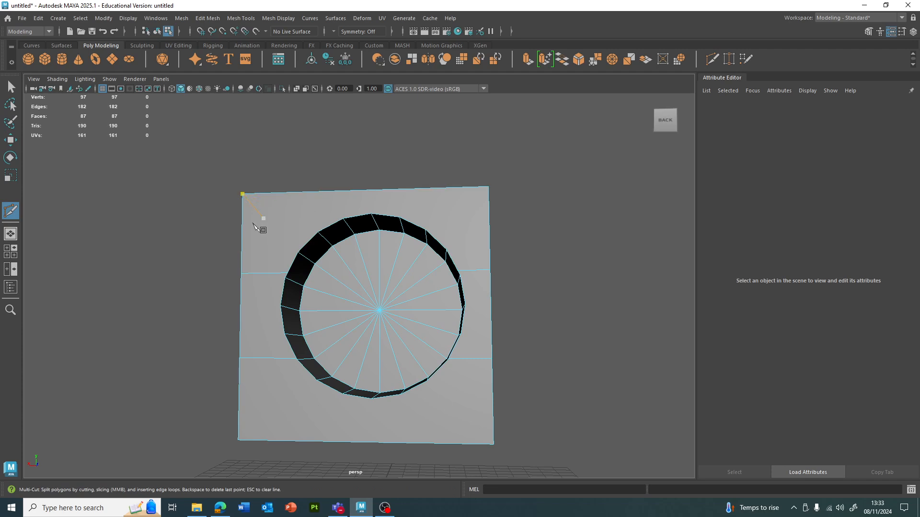
right_drag(306, 224, 267, 225)
click(298, 254)
click(245, 195)
key(Return)
click(244, 195)
key(Return)
click(244, 195)
key(Return)
key(q)
right_click(549, 178)
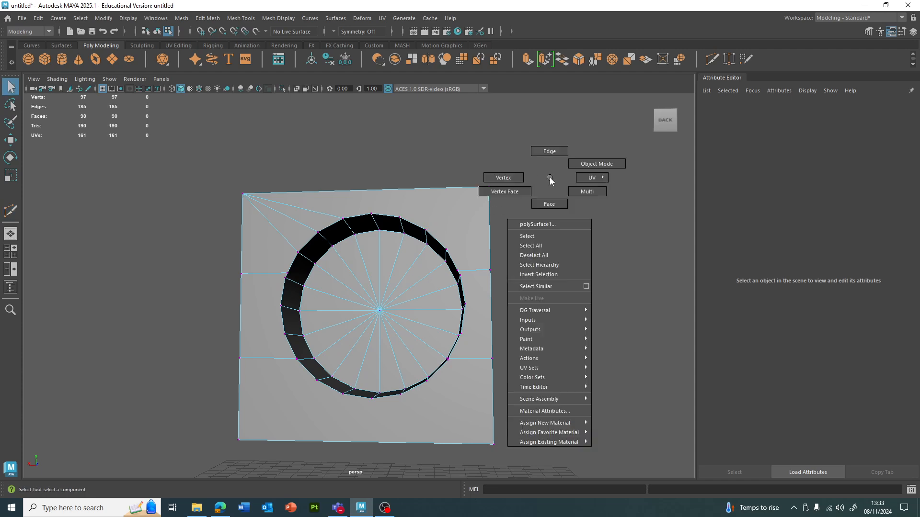
right_drag(550, 179, 579, 166)
click(579, 168)
Step: Examine the cube's two circular recesses from several angles
alt+drag(417, 304, 525, 327)
scroll(522, 326, down, 5)
alt+drag(385, 295, 349, 269)
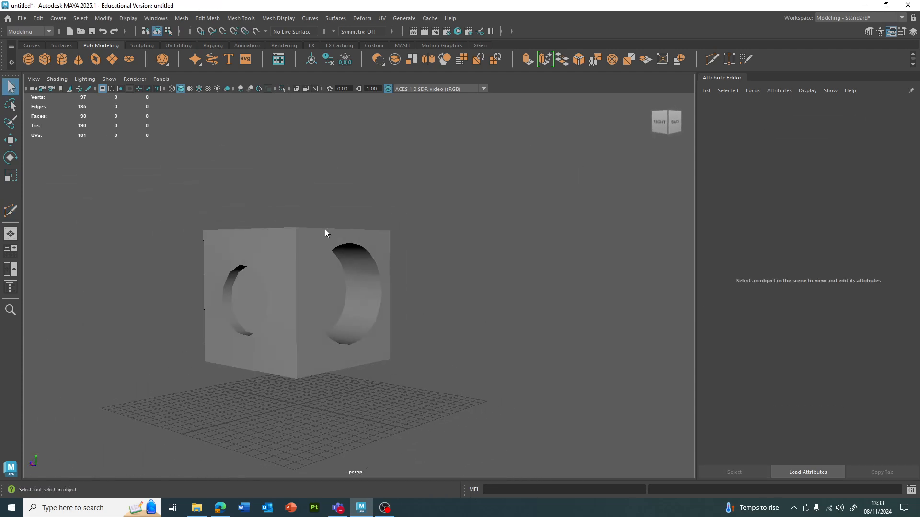
alt+middle_drag(255, 314, 386, 293)
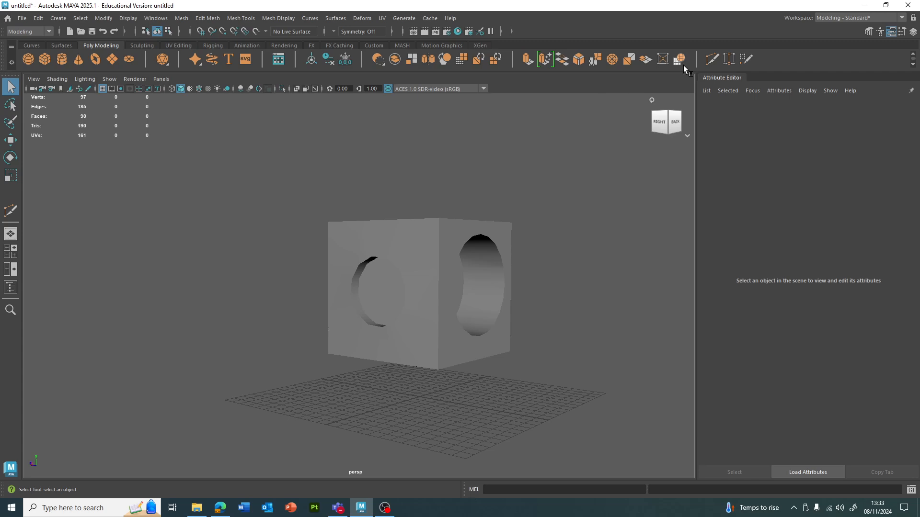
alt+drag(388, 303, 456, 285)
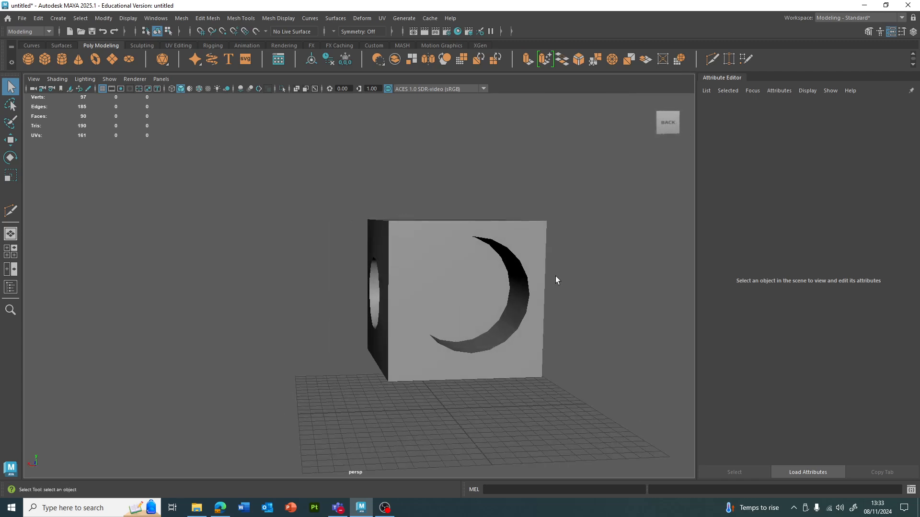
alt+drag(554, 280, 523, 301)
alt+drag(524, 222, 338, 268)
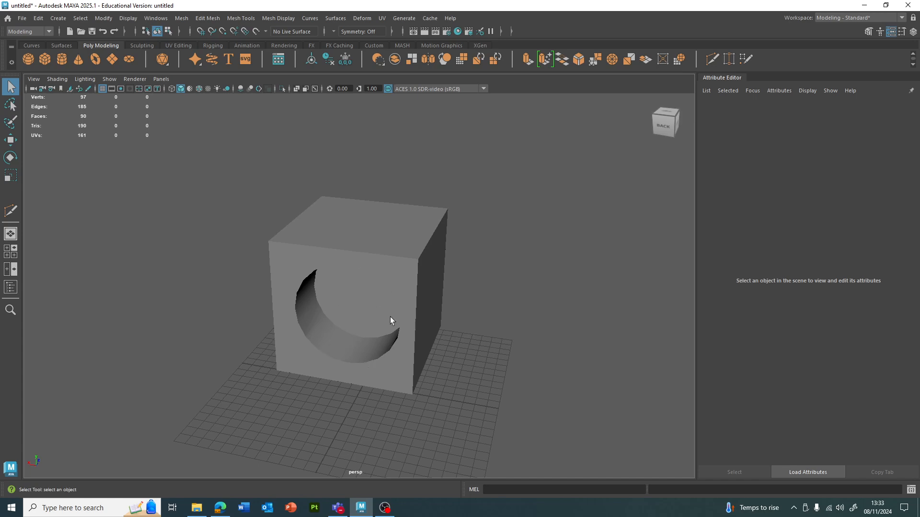